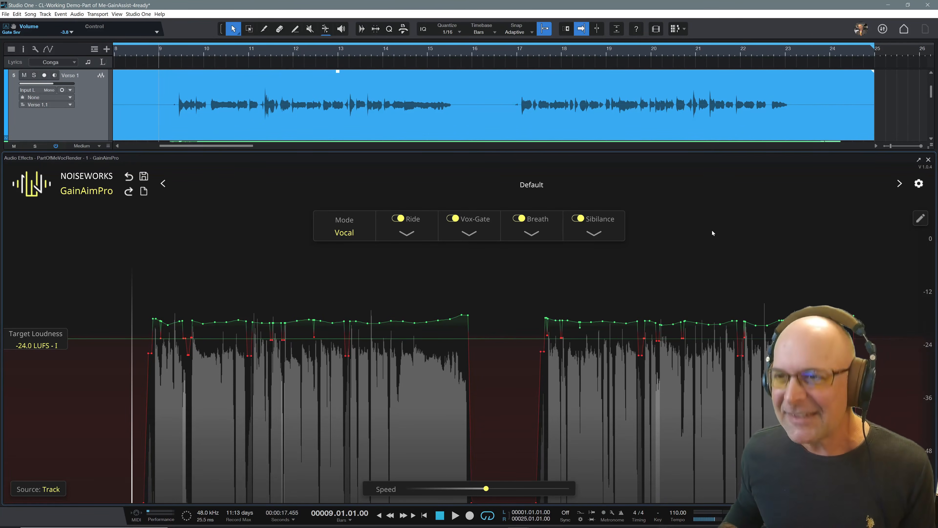
# Play the song from bar 9 to hear the processed Verse 1 vocal, and stop playback.
pyautogui.click(457, 516)
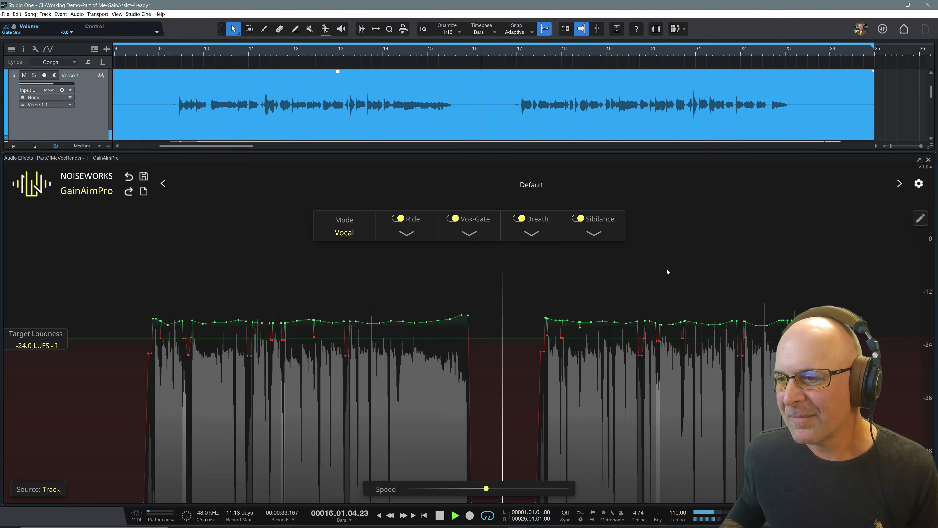
pyautogui.press('space')
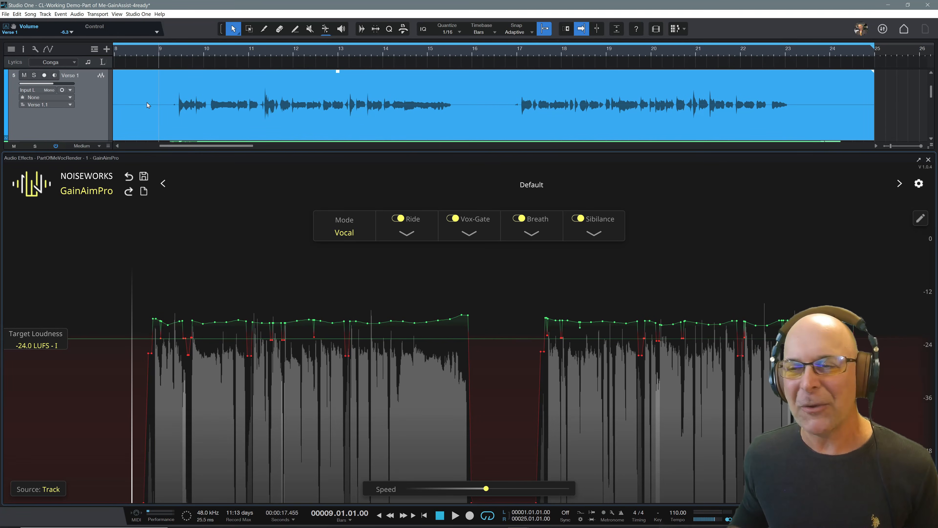
# Check the event editors offered under Event FX for the Verse 1 vocal event.
pyautogui.click(97, 99)
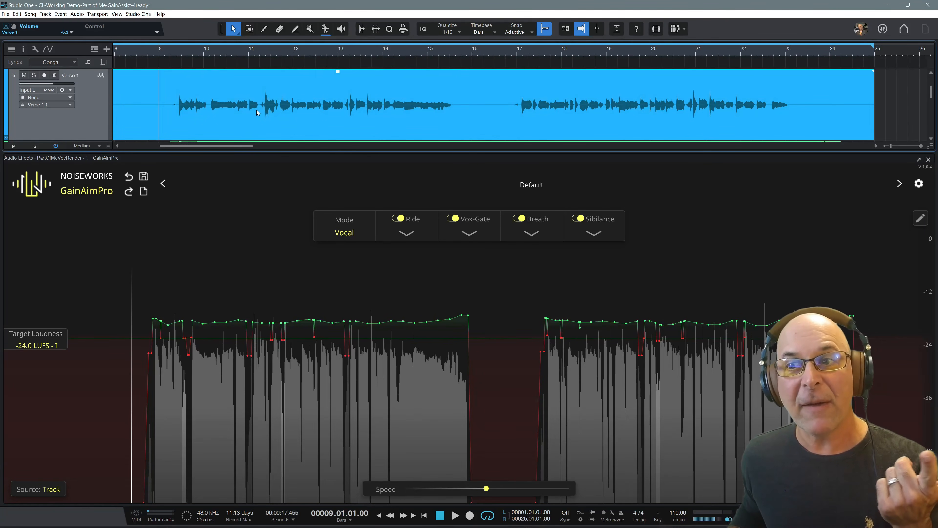
pyautogui.rightClick(290, 127)
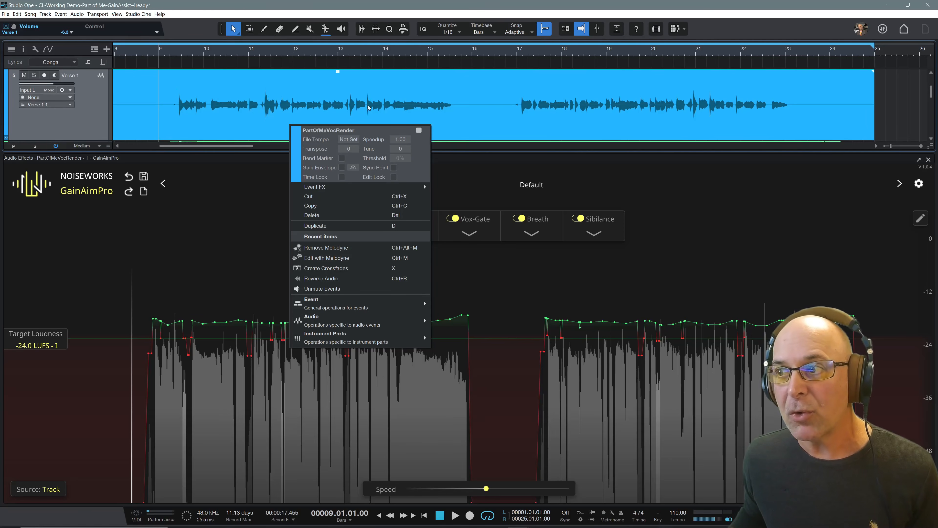
pyautogui.moveTo(371, 183)
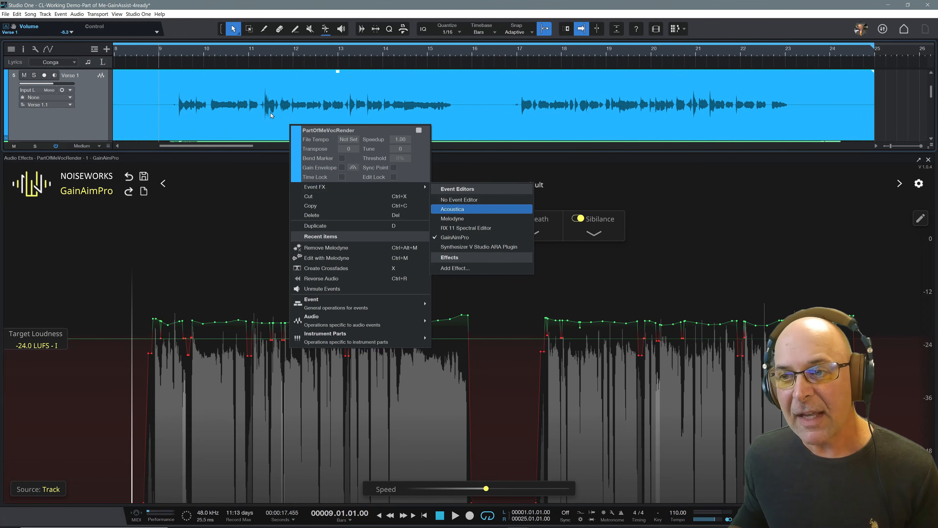
pyautogui.click(226, 120)
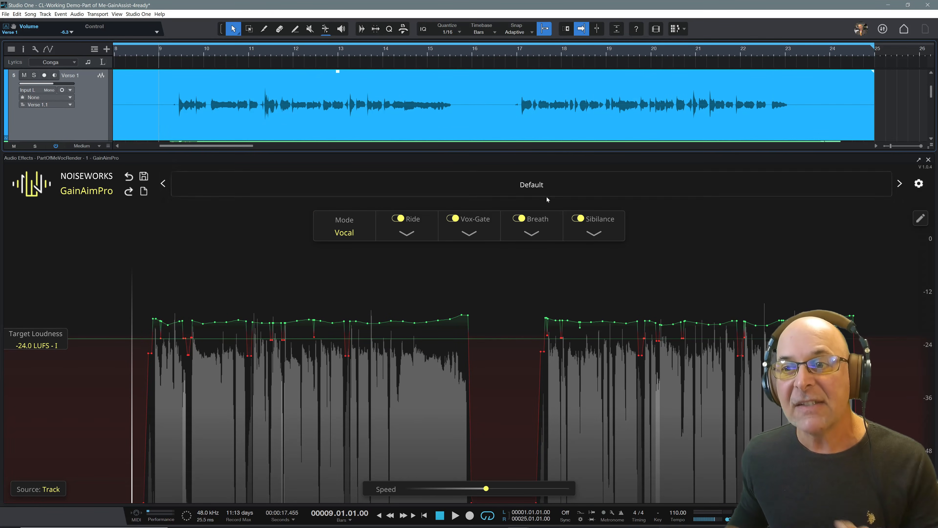
# Close and reopen the GainAimPro editor of the vocal event and bring the Verse 1 track into view.
pyautogui.click(928, 160)
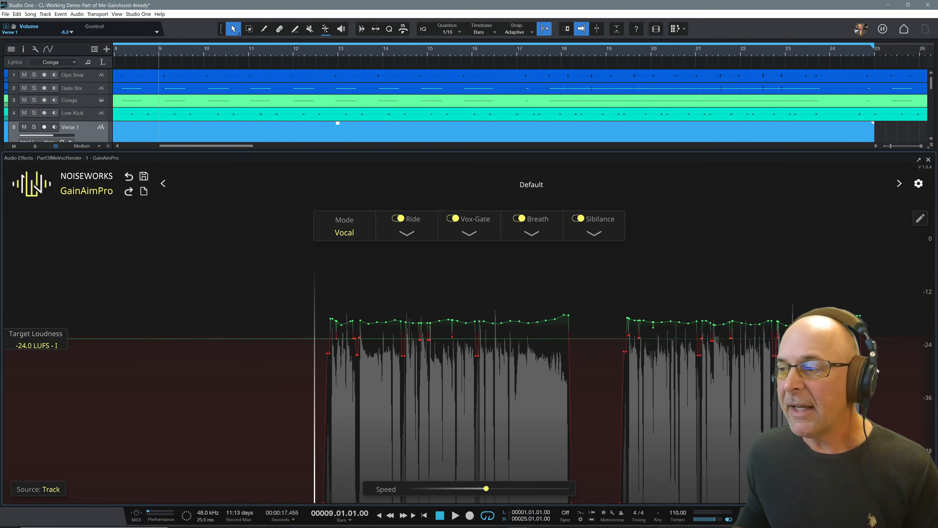
pyautogui.scroll(3, 530, 313)
pyautogui.scroll(-1, 530, 313)
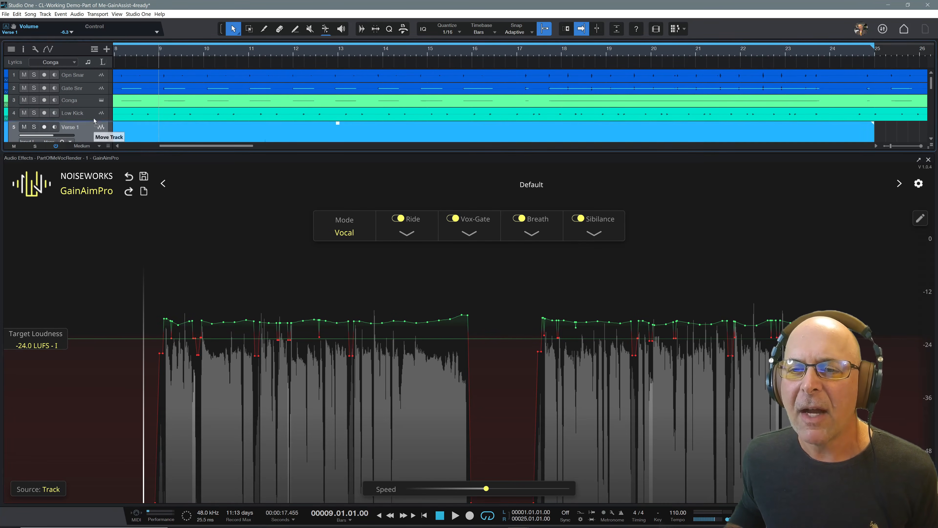
pyautogui.moveTo(930, 86); pyautogui.dragTo(930, 95)
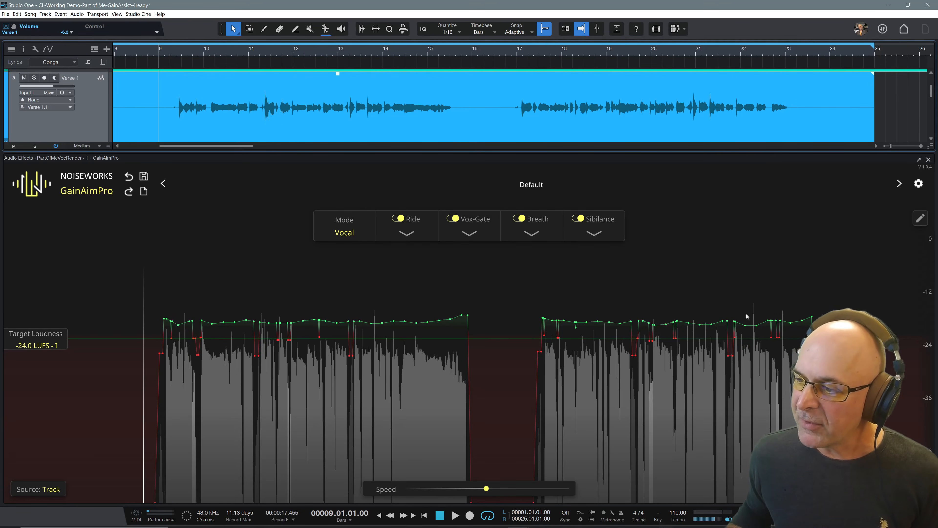
# Examine the gain-riding curve along the vocal waveform, both in close detail and across the whole verse.
pyautogui.scroll(5, 293, 381)
pyautogui.scroll(-5, 301, 373)
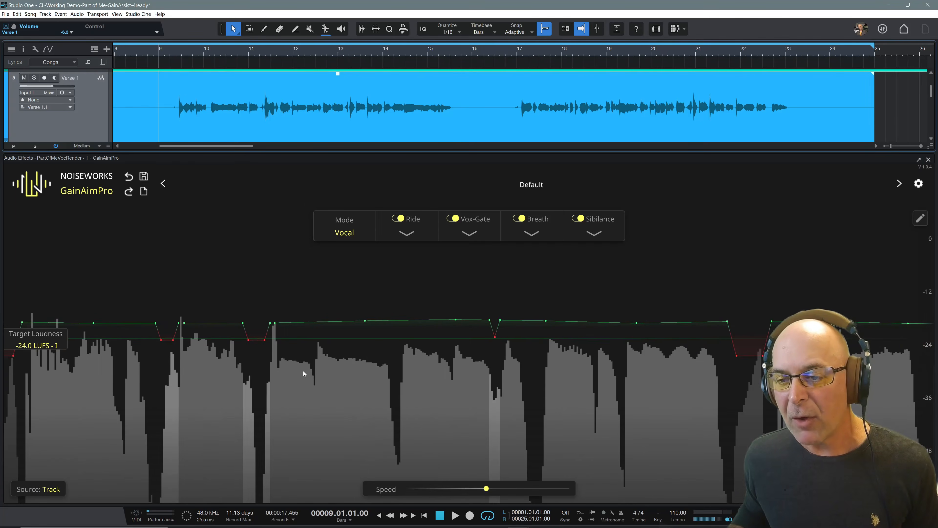
pyautogui.scroll(5, 757, 377)
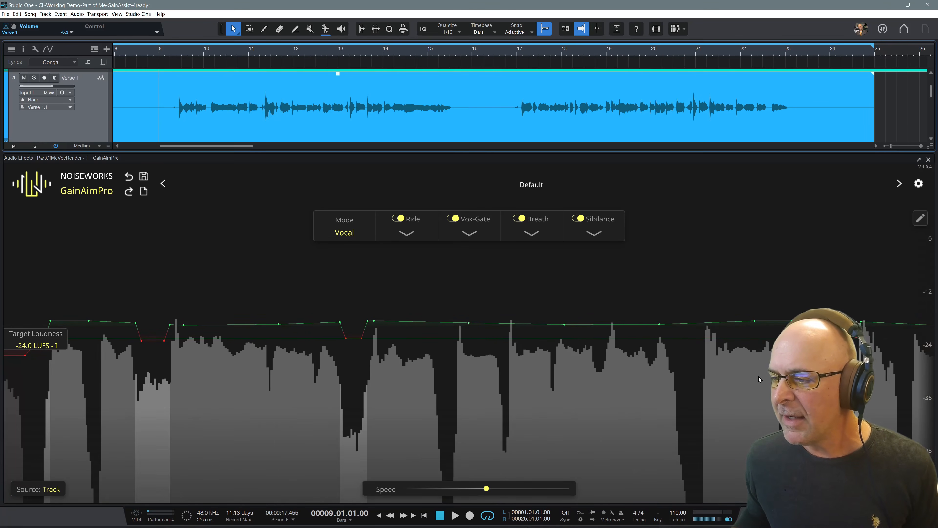
pyautogui.scroll(-4, 573, 372)
pyautogui.scroll(-4, 321, 368)
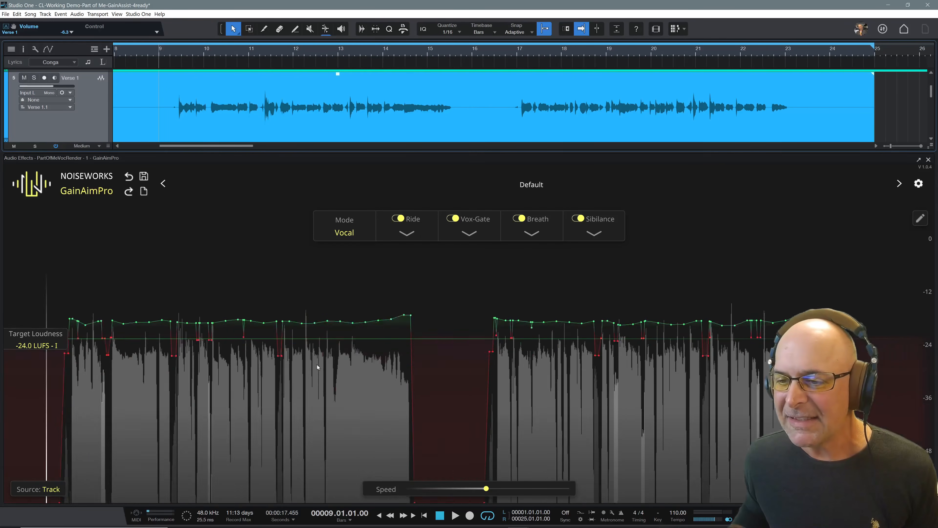
pyautogui.scroll(3, 374, 364)
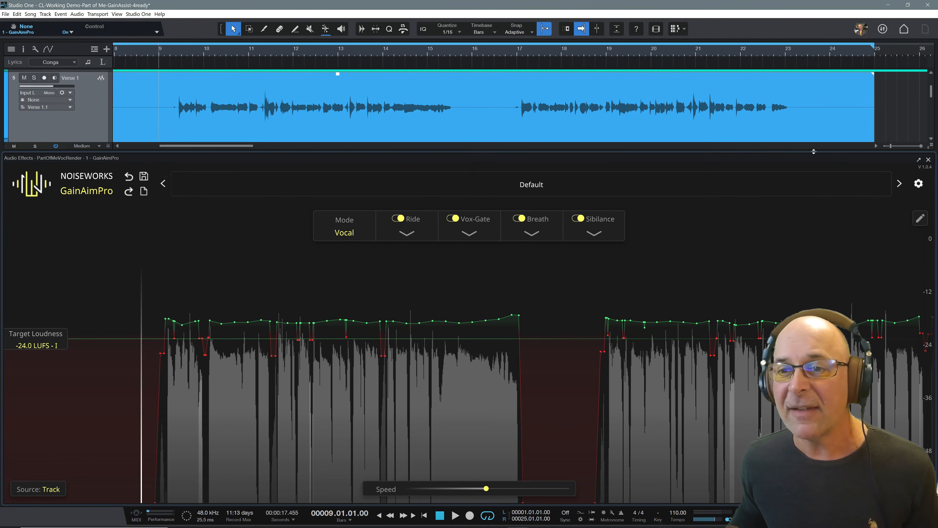
# Compare the CL-Vocal 1 preset with Default and load CL-Vocal 1.
pyautogui.click(900, 183)
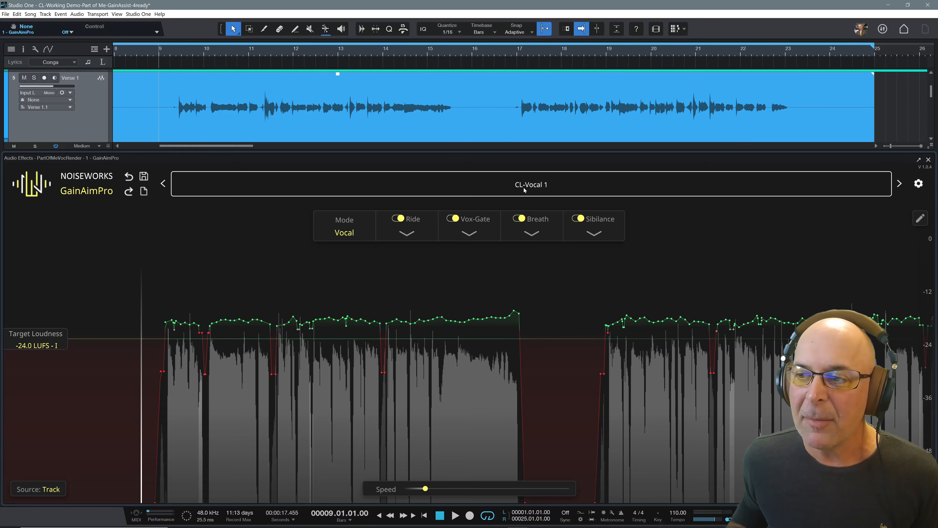
pyautogui.click(163, 184)
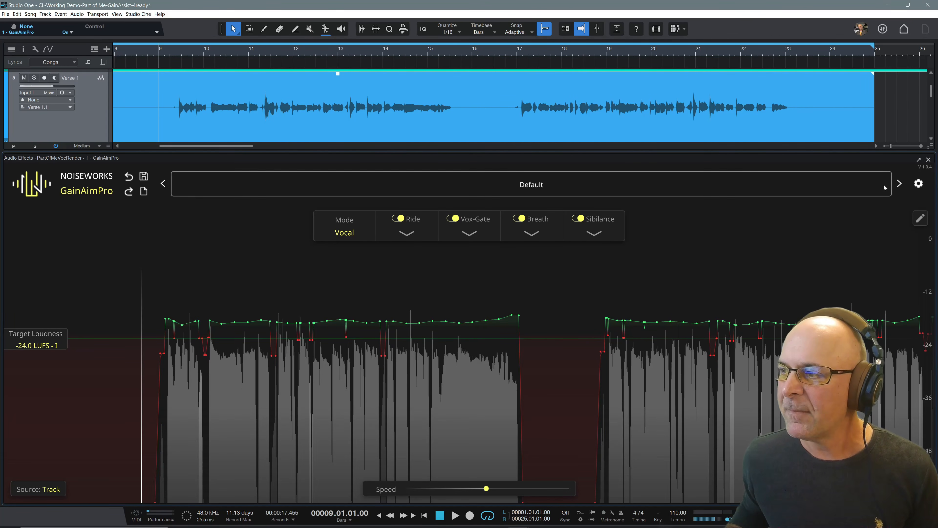
pyautogui.click(899, 183)
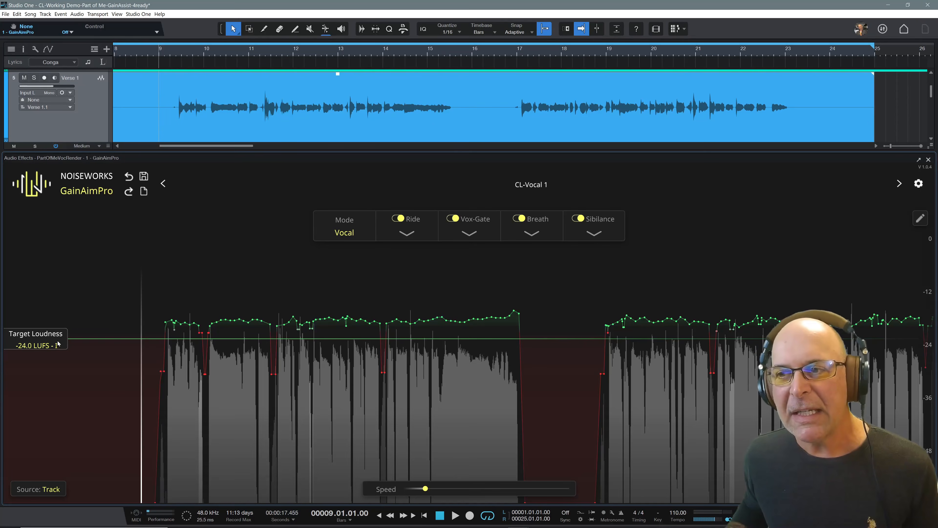
# Try target loudness values of -21.5 and -27.5 LUFS, and return the target to -24.0 LUFS.
pyautogui.moveTo(57, 344)
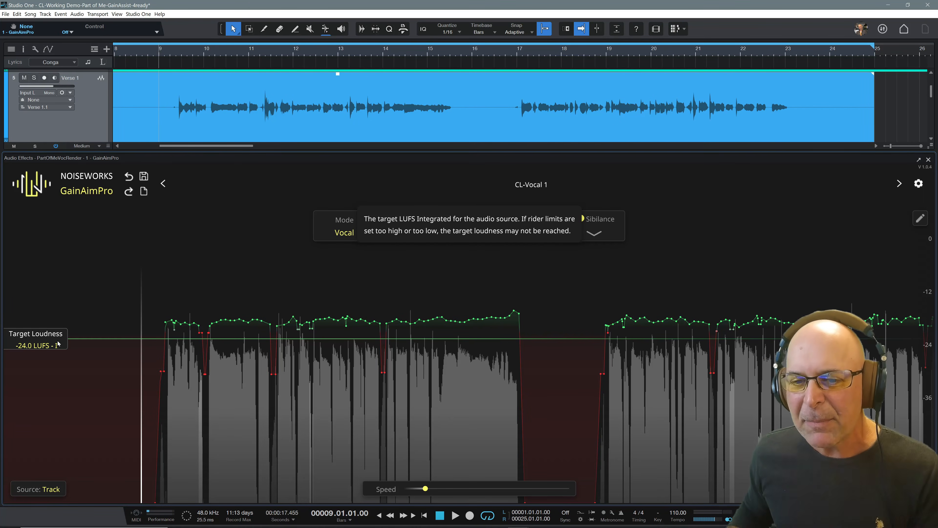
pyautogui.scroll(-1, 58, 343)
pyautogui.moveTo(59, 342); pyautogui.dragTo(63, 330)
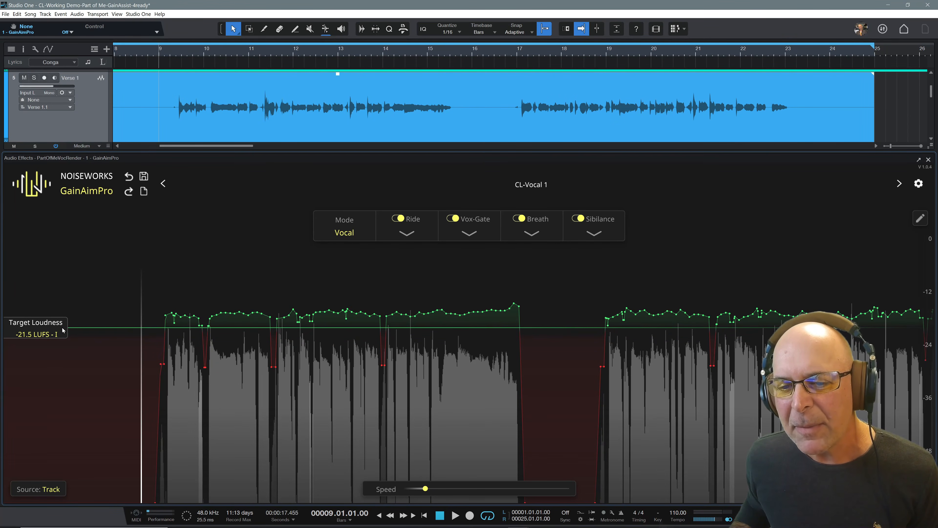
pyautogui.moveTo(63, 330); pyautogui.dragTo(63, 358)
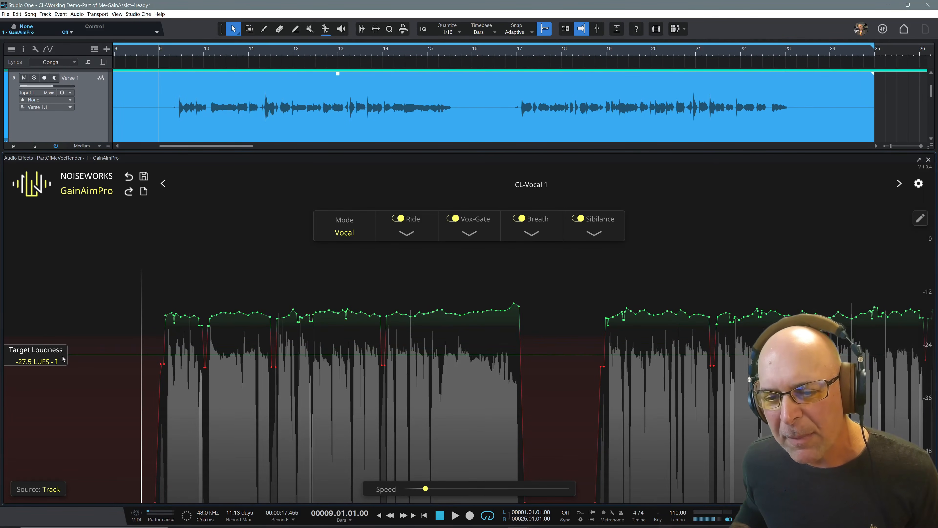
pyautogui.moveTo(63, 359); pyautogui.dragTo(63, 343)
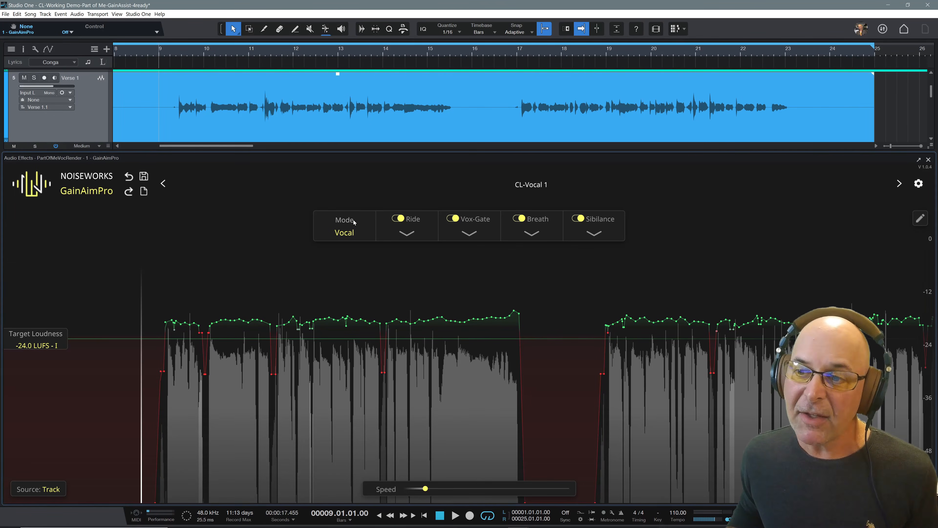
# Read the explanation of the Mode parameter and check the Tooltips option in the plugin settings.
pyautogui.moveTo(351, 222)
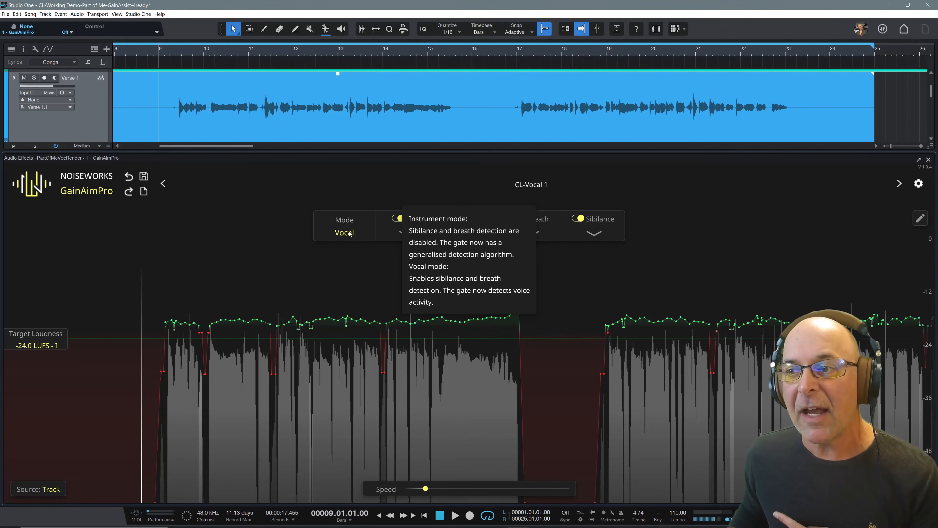
pyautogui.click(918, 184)
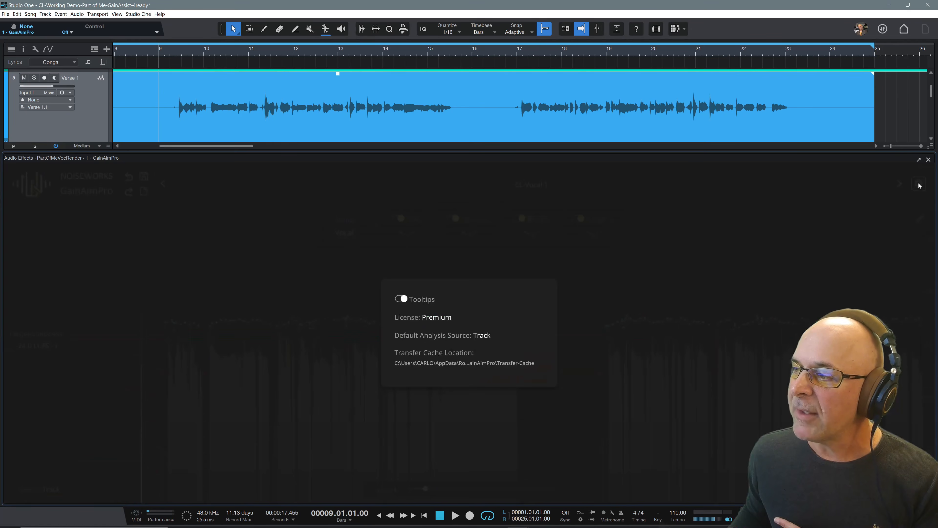
pyautogui.click(667, 272)
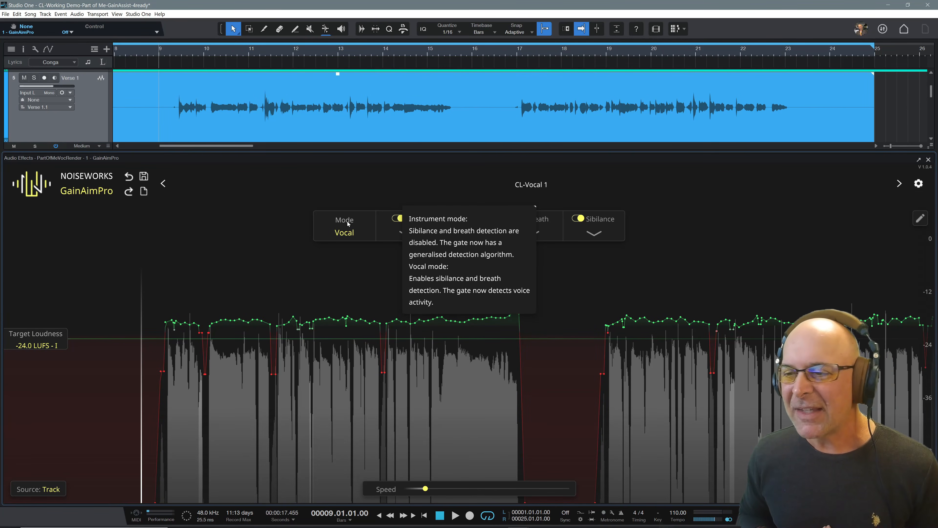
# Switch the Ride processing off to compare the gain curve, and switch it back on.
pyautogui.click(288, 240)
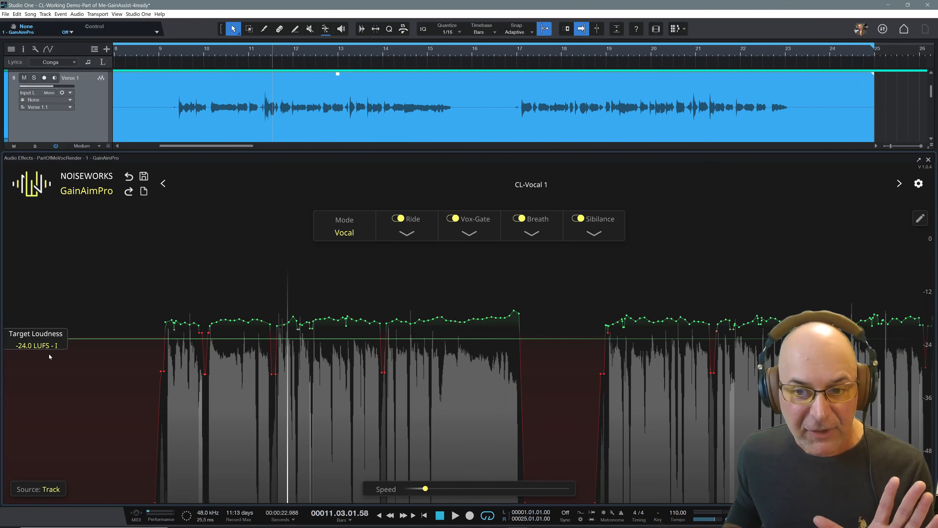
pyautogui.click(398, 218)
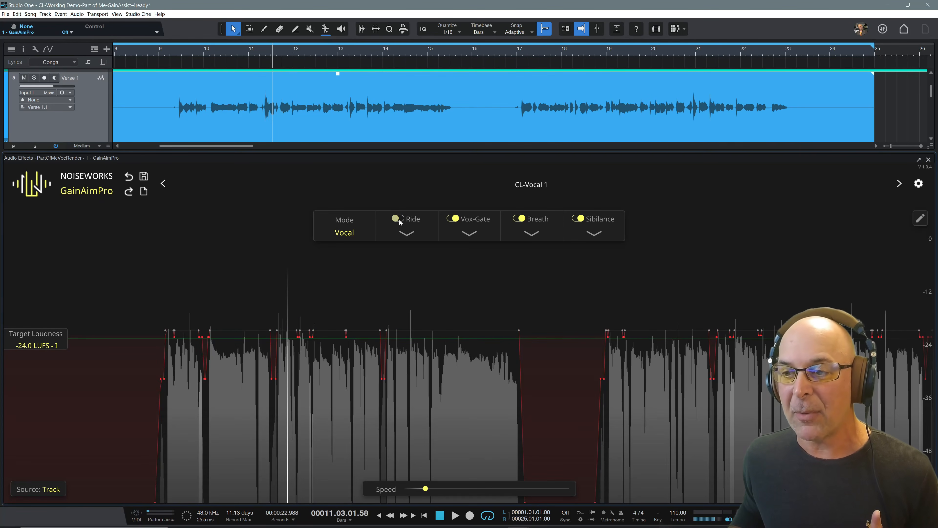
pyautogui.click(398, 219)
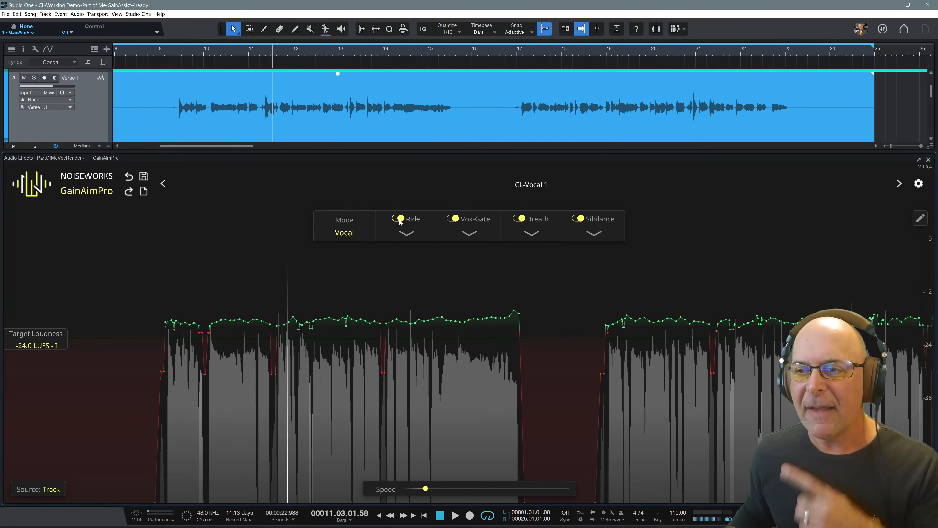
# Try several linked gain ranges in the Ride options and set the range to -6.0 dB and 6.0 dB.
pyautogui.click(406, 233)
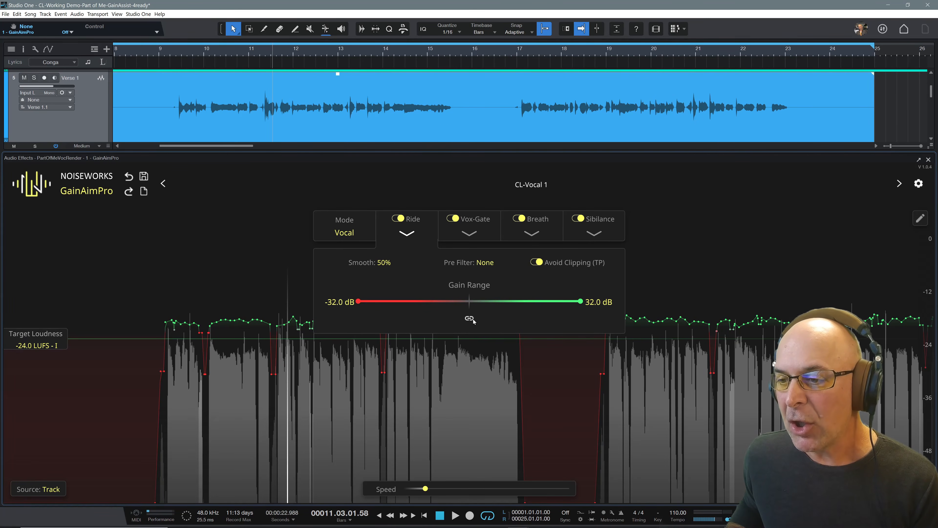
pyautogui.moveTo(362, 302); pyautogui.dragTo(447, 306)
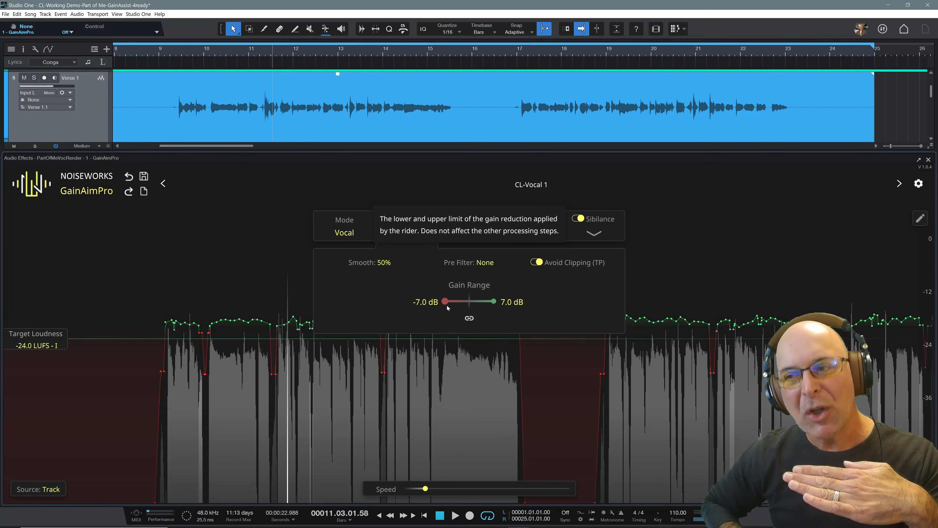
pyautogui.moveTo(447, 306); pyautogui.dragTo(352, 315)
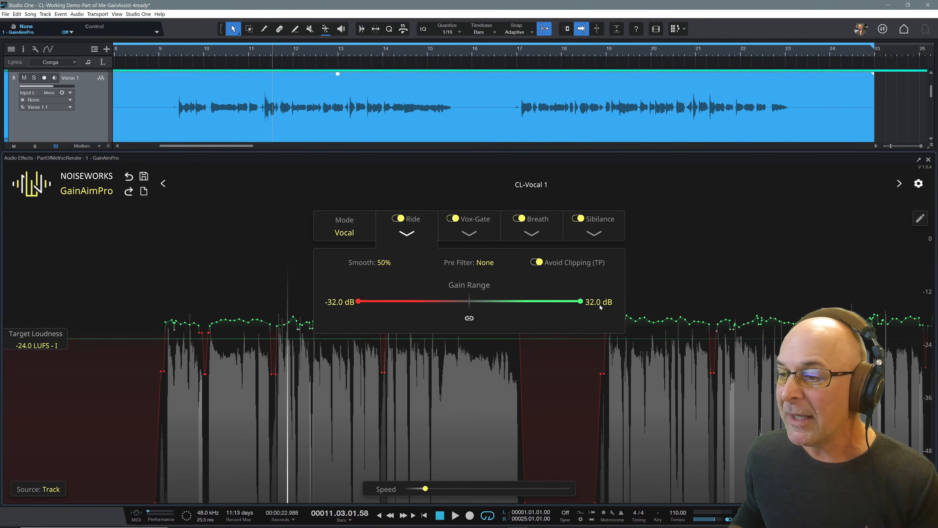
pyautogui.doubleClick(410, 302)
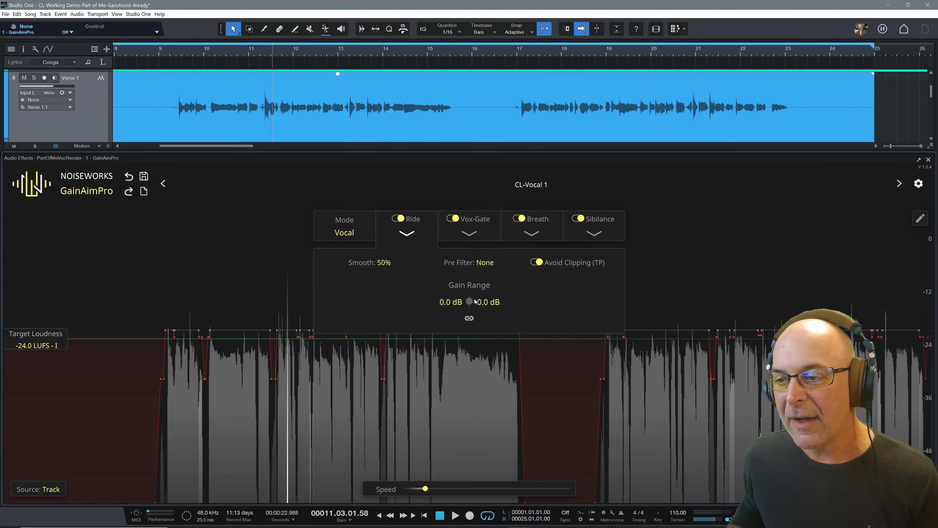
pyautogui.moveTo(470, 301); pyautogui.dragTo(491, 301)
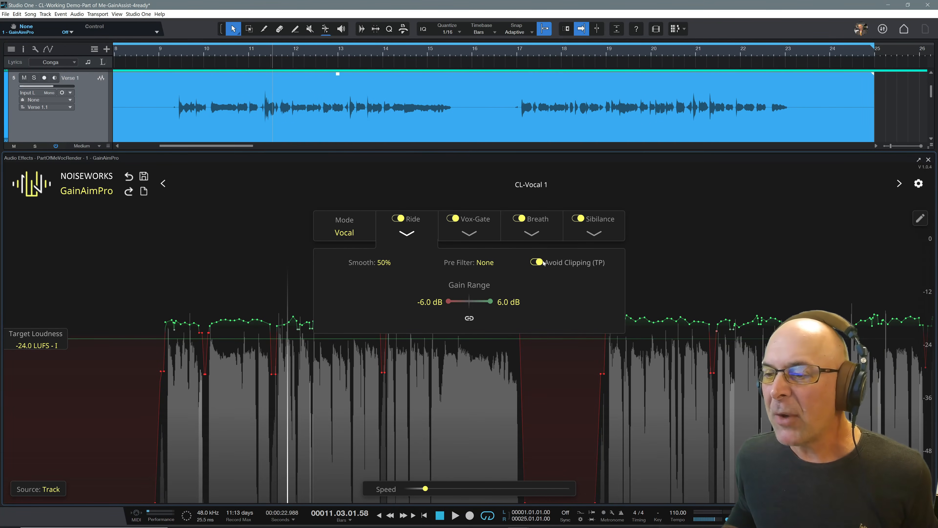
# Read the Avoid Clipping and Smooth explanations, set Smooth to 100%, and inspect the vocal's gain curve.
pyautogui.moveTo(542, 263)
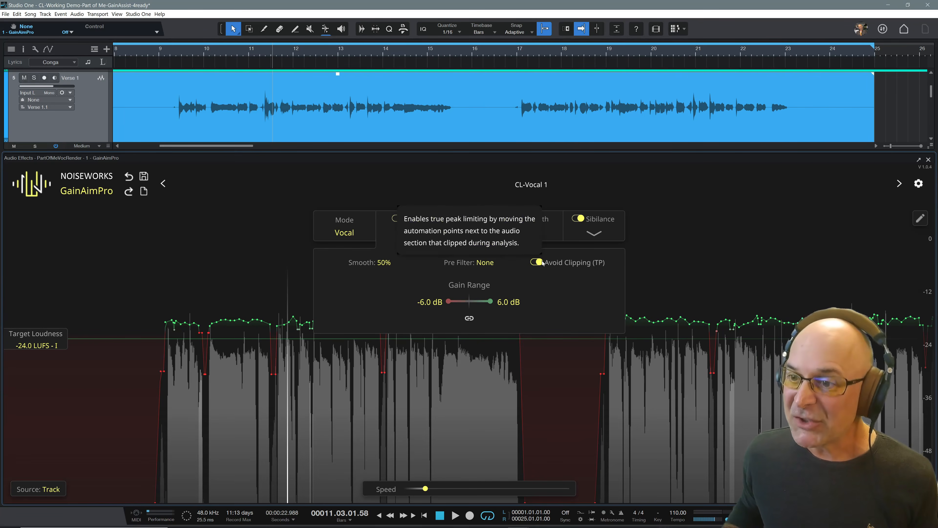
pyautogui.moveTo(373, 262)
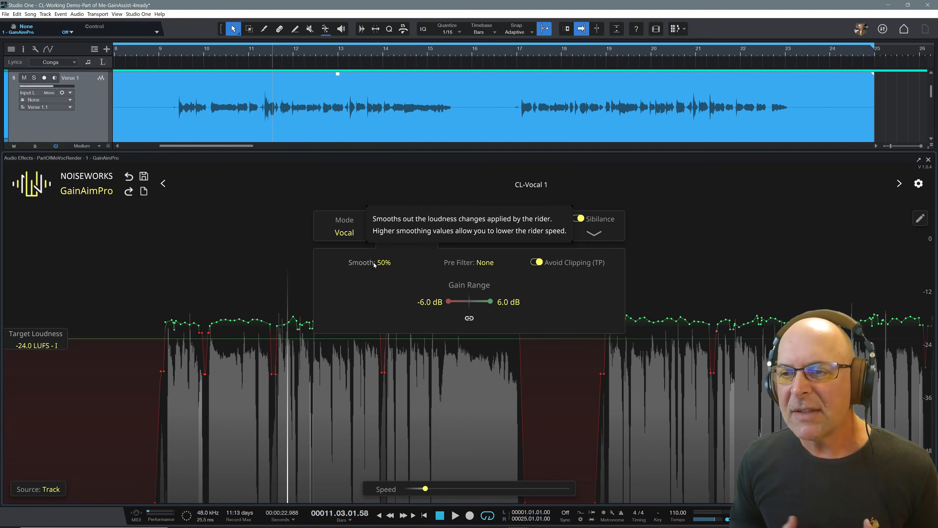
pyautogui.moveTo(382, 263); pyautogui.dragTo(383, 260)
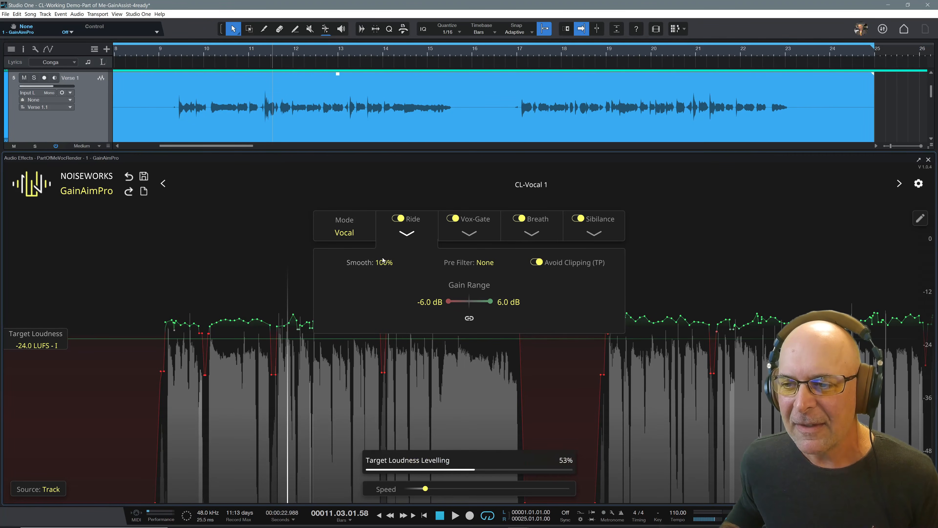
pyautogui.scroll(2, 247, 325)
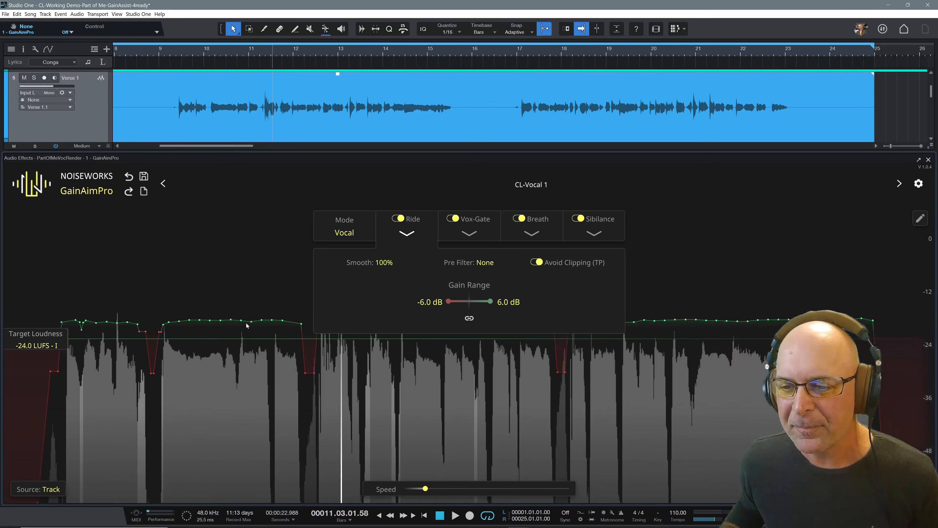
# Set the Ride smoothing to 66%, then set the Vox-Gate close speed to 160 mS.
pyautogui.moveTo(388, 264); pyautogui.dragTo(389, 269)
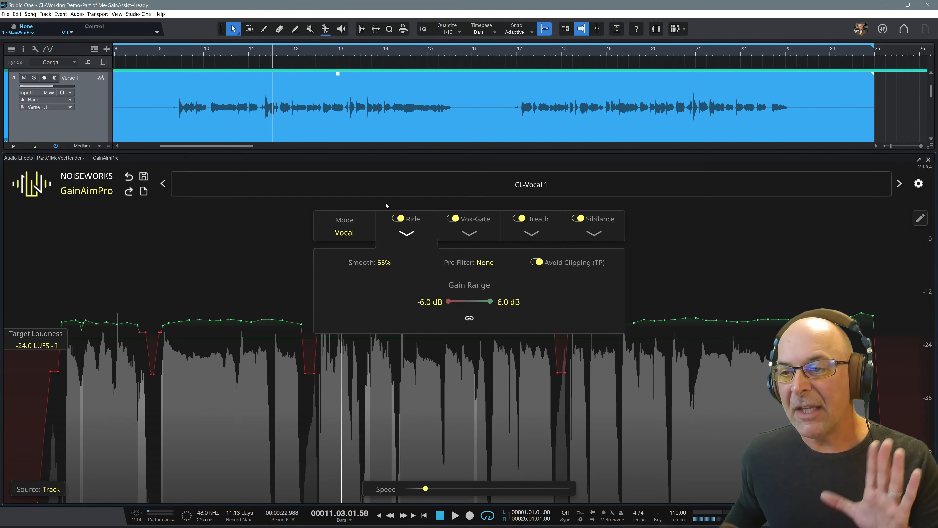
pyautogui.click(468, 233)
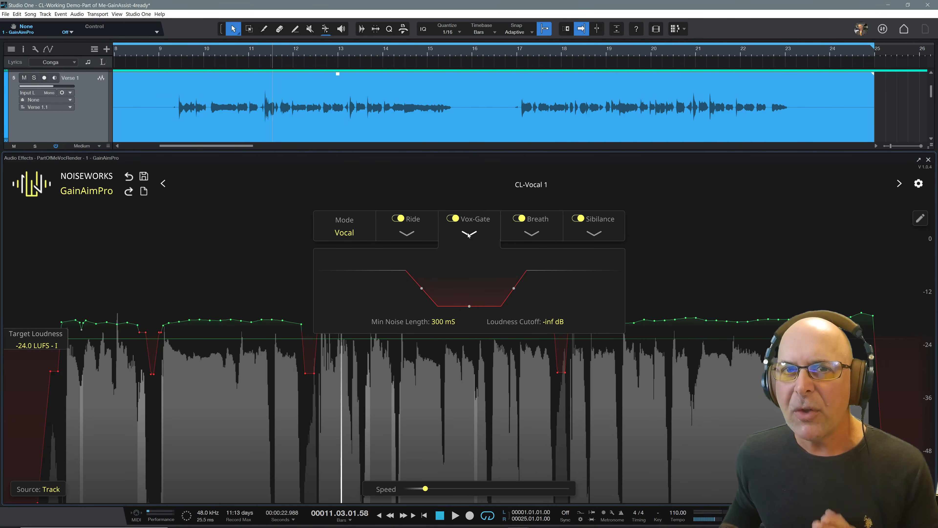
pyautogui.moveTo(465, 312)
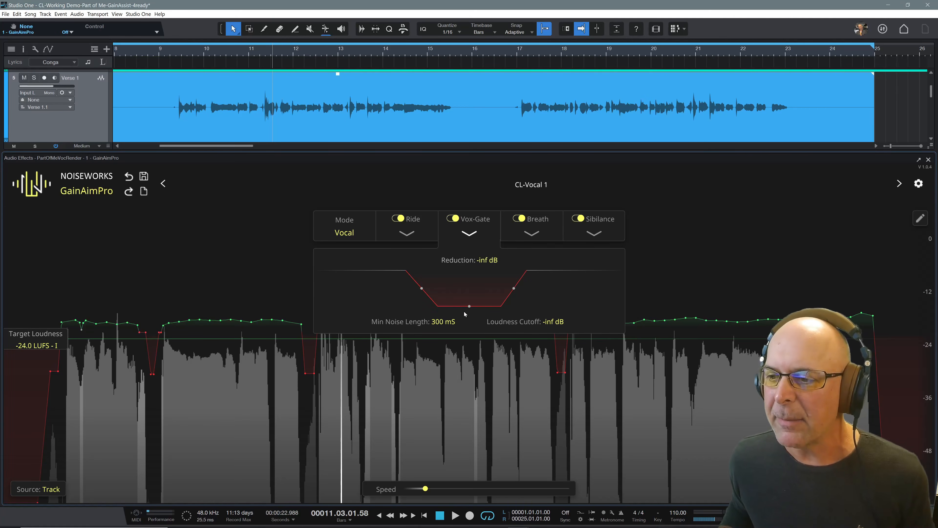
pyautogui.moveTo(469, 307)
pyautogui.mouseDown()
pyautogui.moveTo(470, 282)
pyautogui.moveTo(469, 306)
pyautogui.mouseUp()
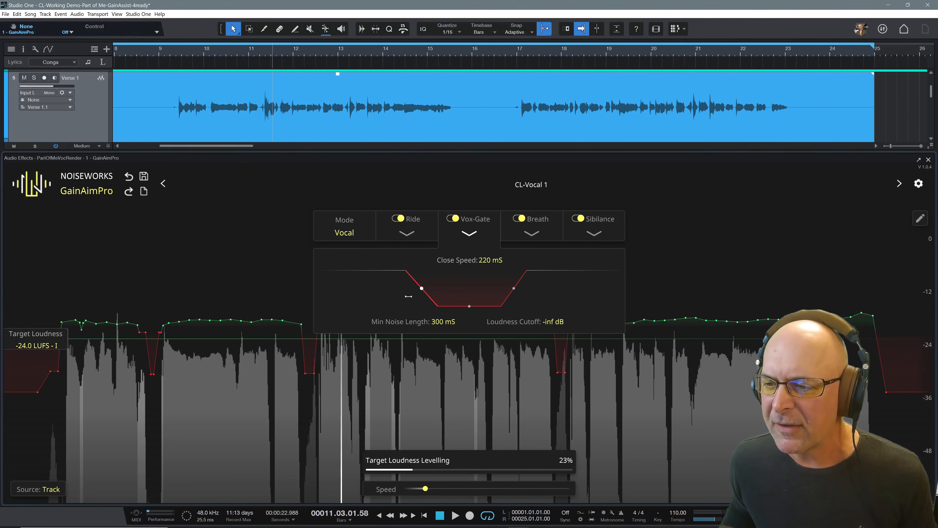
pyautogui.moveTo(423, 287)
pyautogui.mouseDown()
pyautogui.moveTo(431, 288)
pyautogui.moveTo(419, 287)
pyautogui.mouseUp()
pyautogui.moveTo(513, 288); pyautogui.dragTo(514, 288)
pyautogui.moveTo(419, 288); pyautogui.dragTo(413, 288)
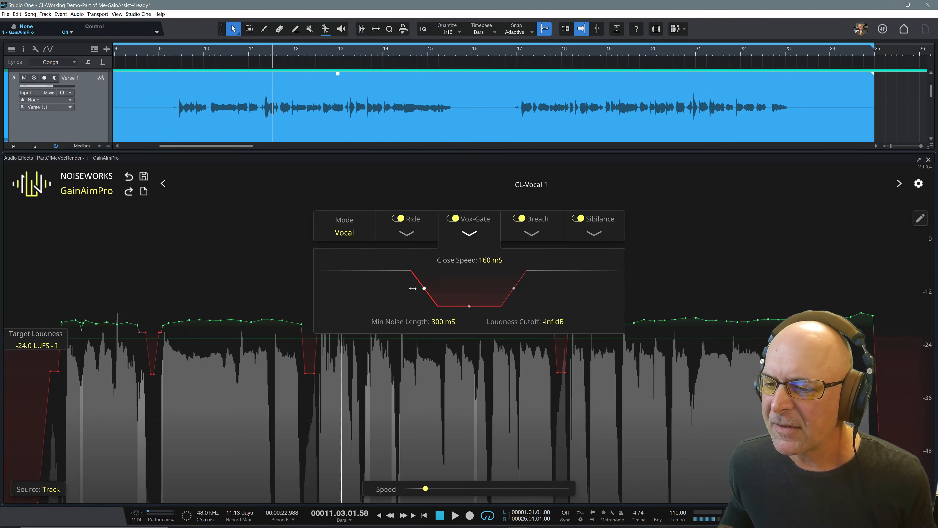
# Play the vocal from about bar 10 to hear the gated pause, and recheck the Vox-Gate options.
pyautogui.click(161, 305)
pyautogui.click(162, 305)
pyautogui.press('space')
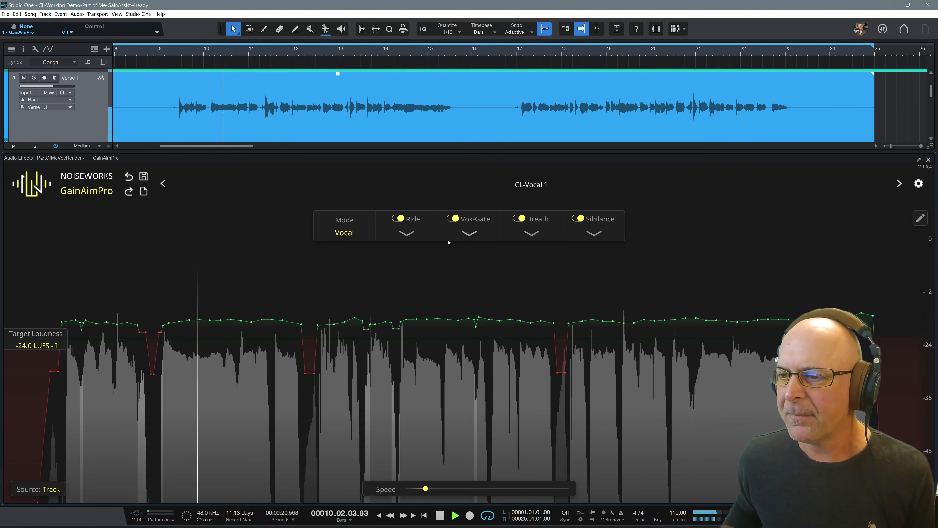
pyautogui.click(470, 233)
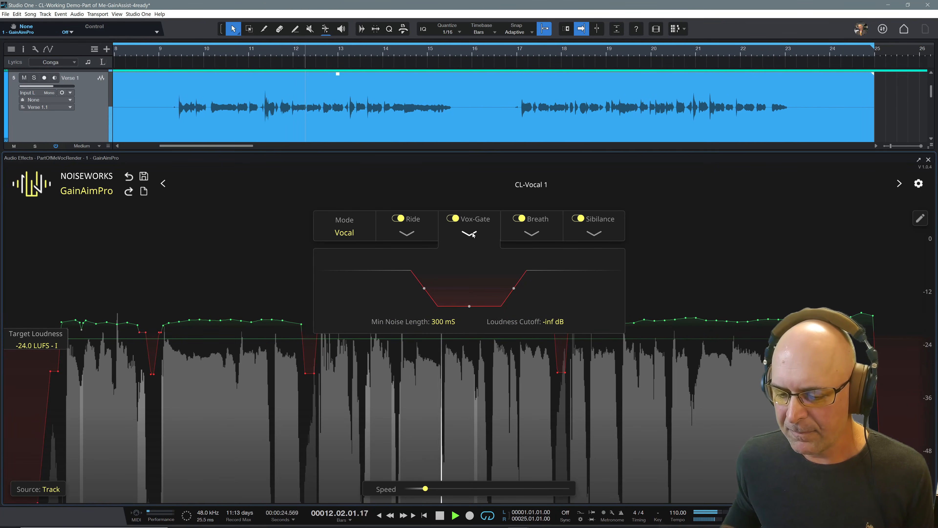
pyautogui.press('space')
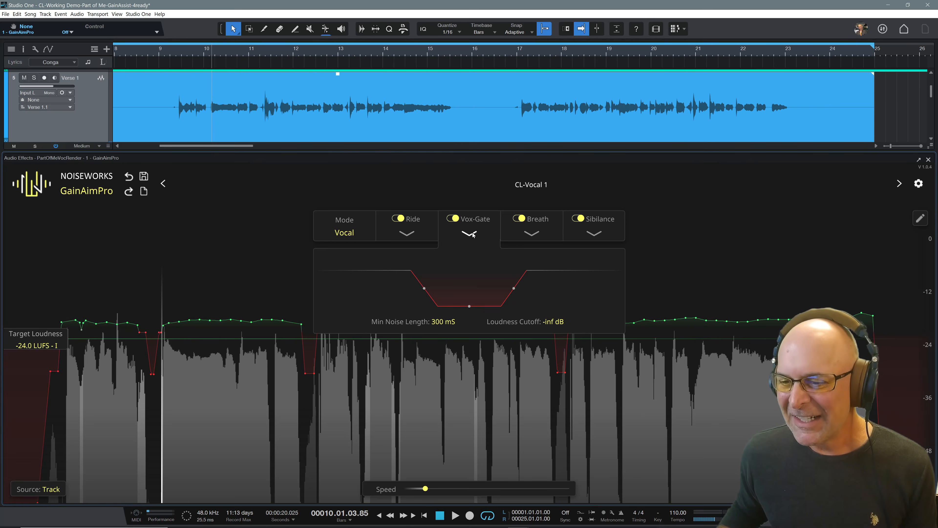
# Manually edit the gain curve at the end of the first vocal phrase, lengthening the fade-out and lowering the last gain point to 0.6 dB.
pyautogui.click(472, 234)
pyautogui.scroll(-7, 405, 282)
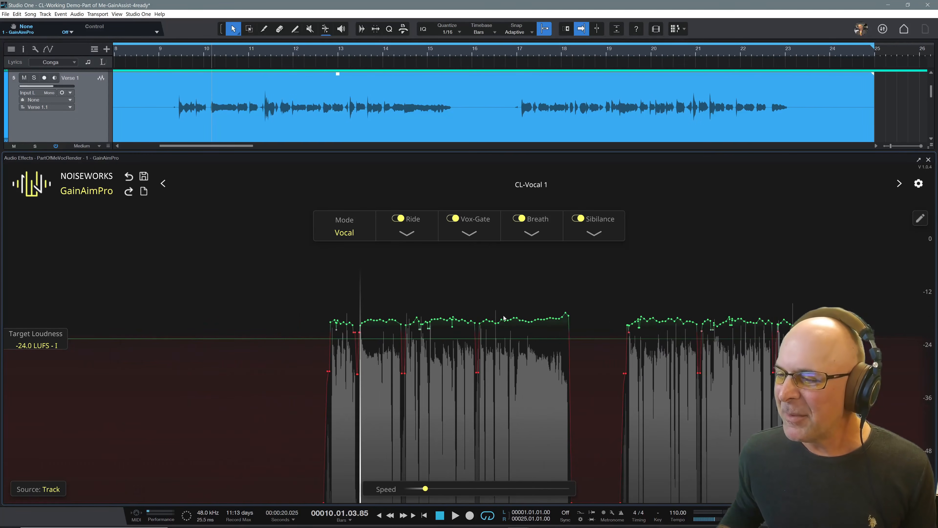
pyautogui.scroll(12, 502, 320)
pyautogui.scroll(-7, 377, 347)
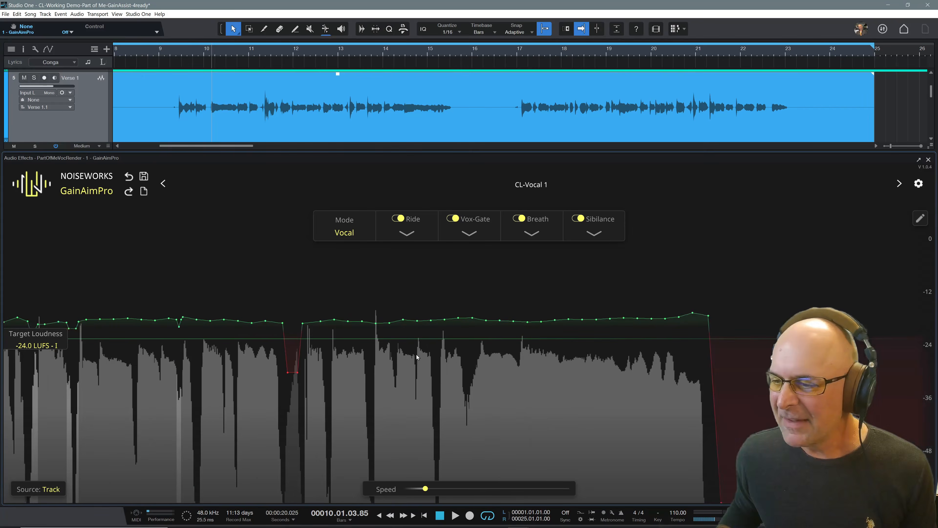
pyautogui.scroll(8, 582, 380)
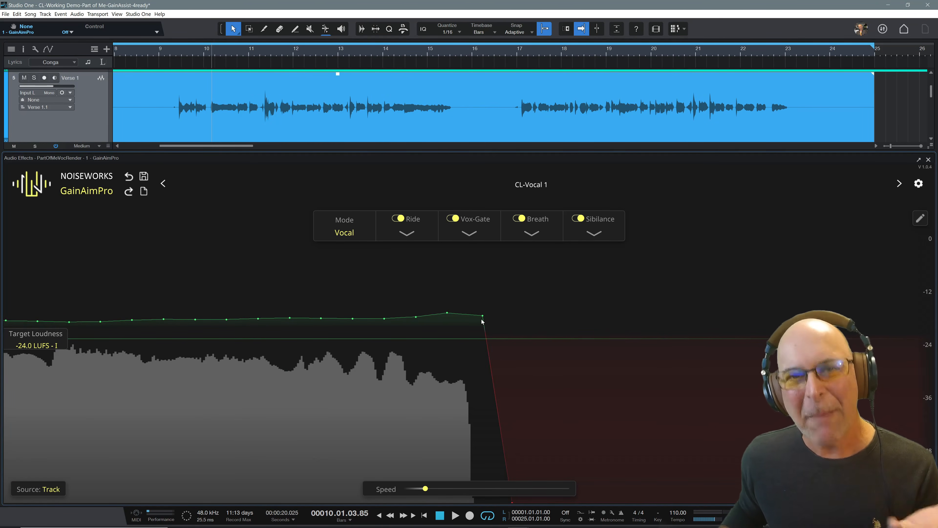
pyautogui.click(919, 219)
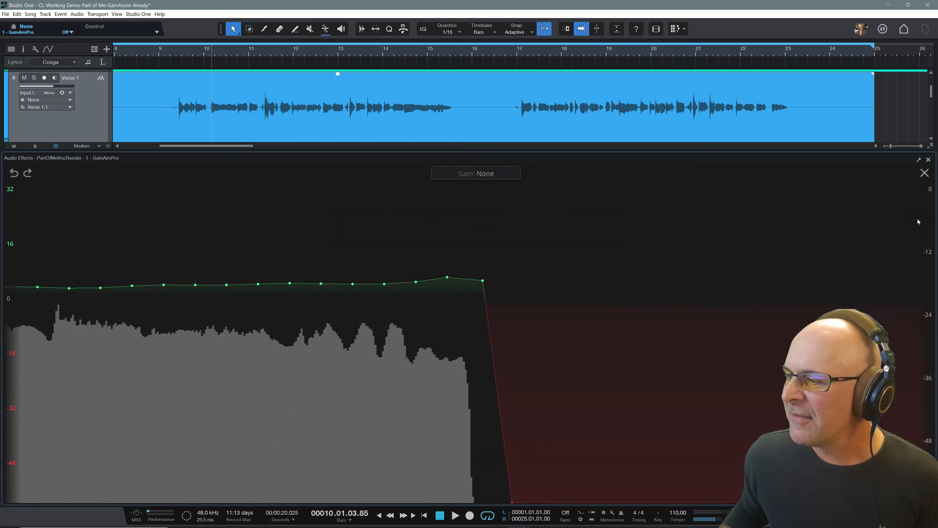
pyautogui.moveTo(512, 501); pyautogui.dragTo(572, 501)
pyautogui.moveTo(447, 277); pyautogui.dragTo(482, 296)
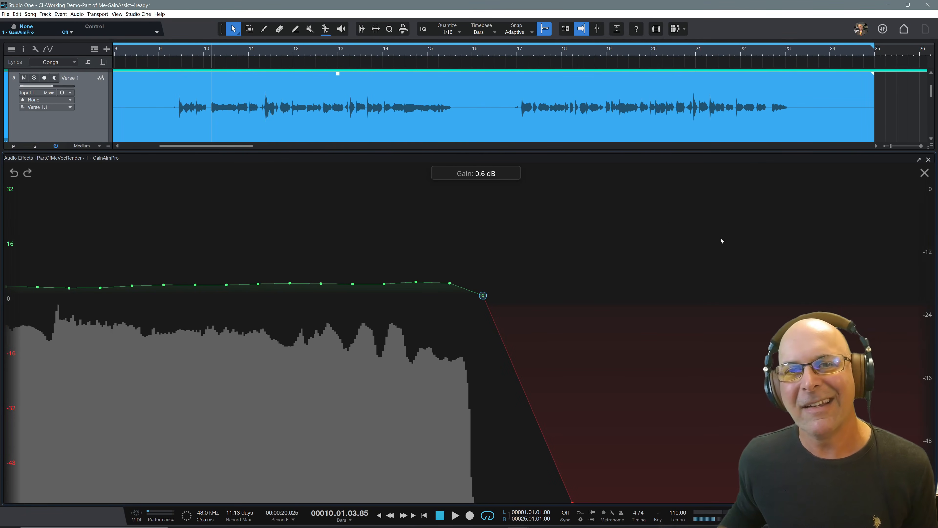
pyautogui.click(924, 173)
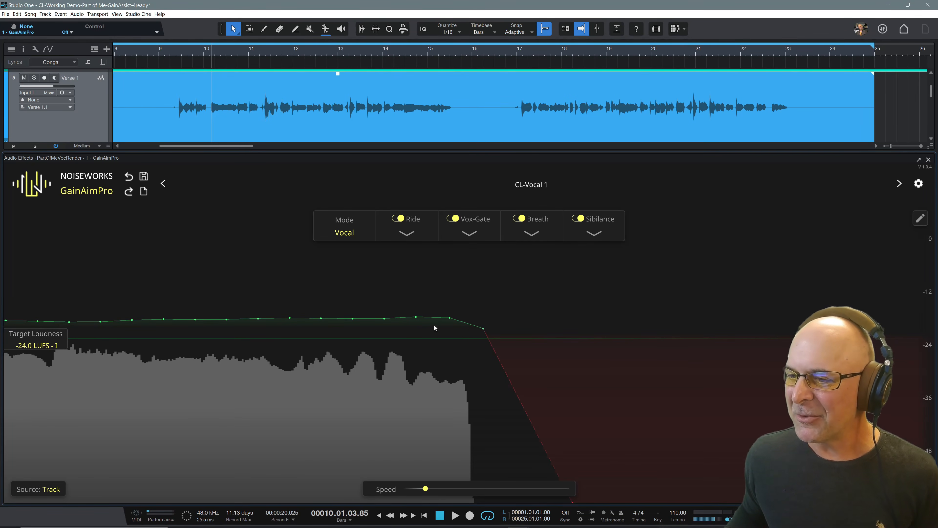
# Play the vocal from bar 14 through the edited fade-out into the second phrase.
pyautogui.click(284, 326)
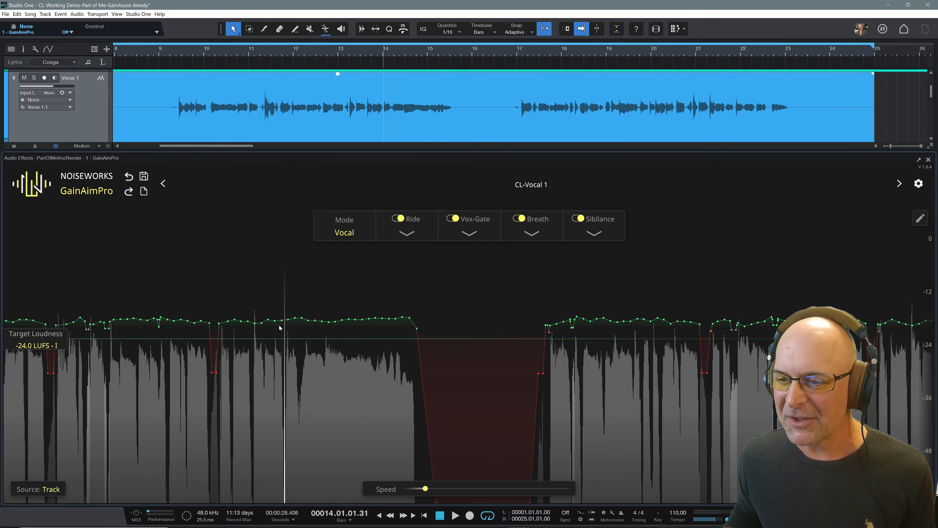
pyautogui.press('space')
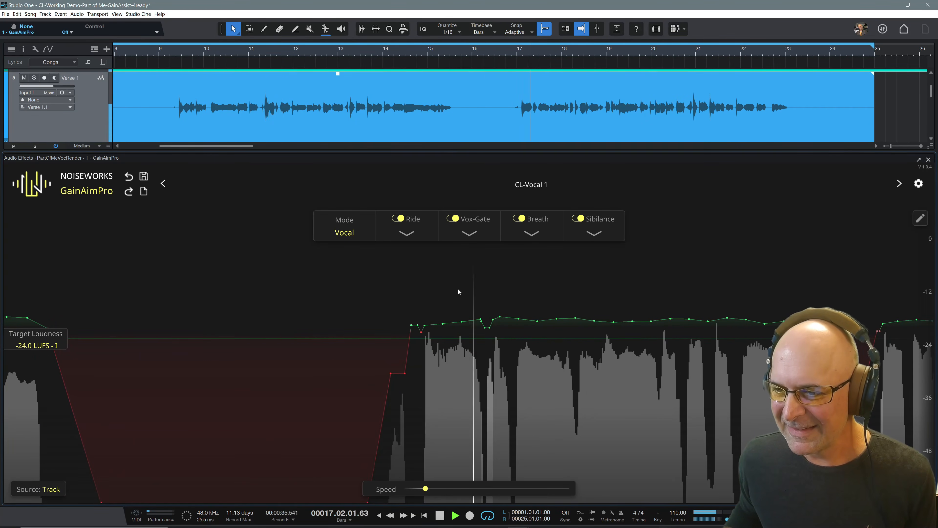
pyautogui.press('space')
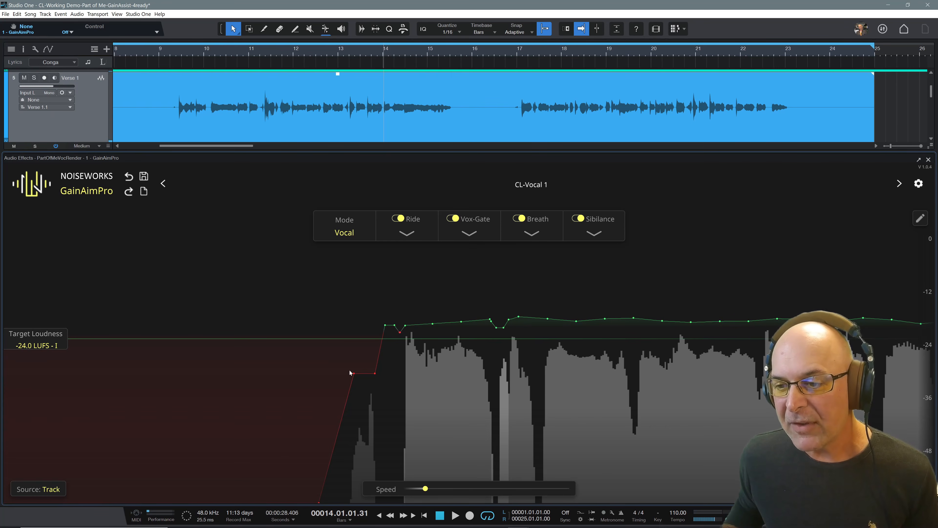
# Try adjusting the Breath relative threshold, agreeing to override the manual gain edits.
pyautogui.click(532, 233)
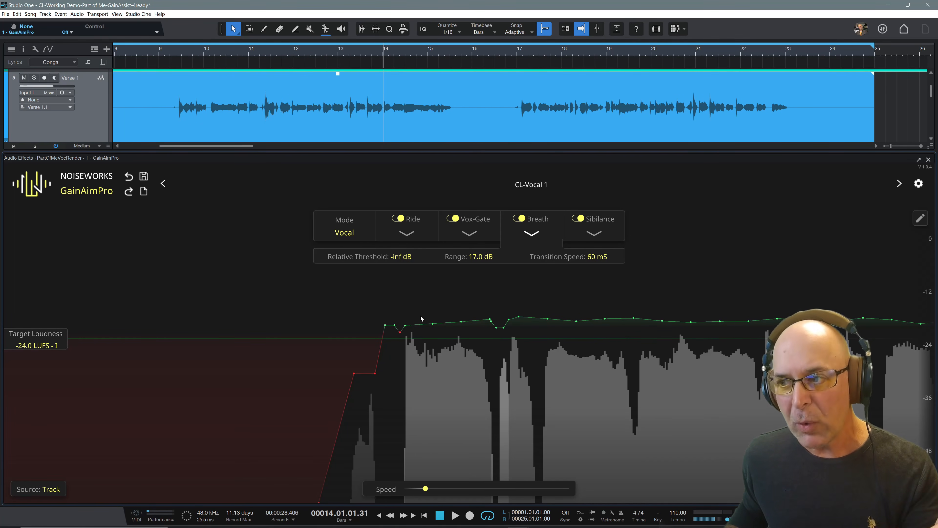
pyautogui.click(523, 218)
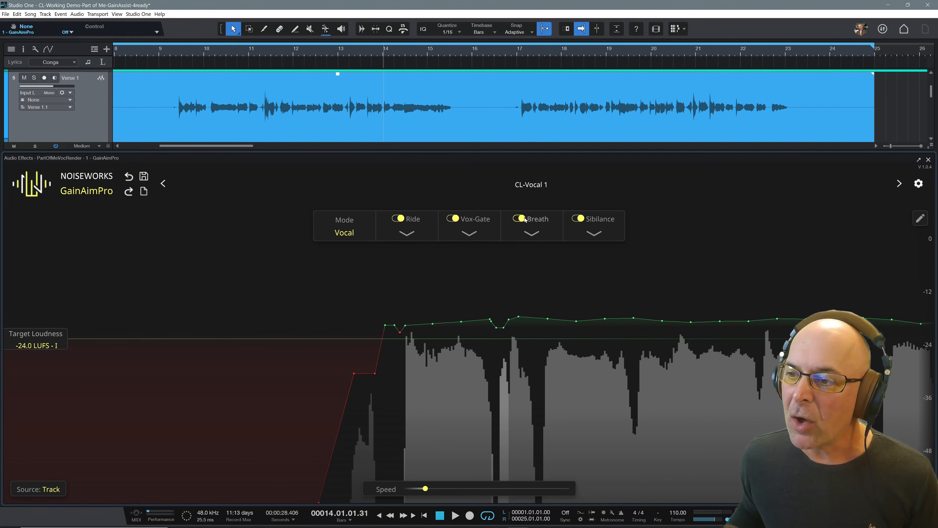
pyautogui.click(535, 235)
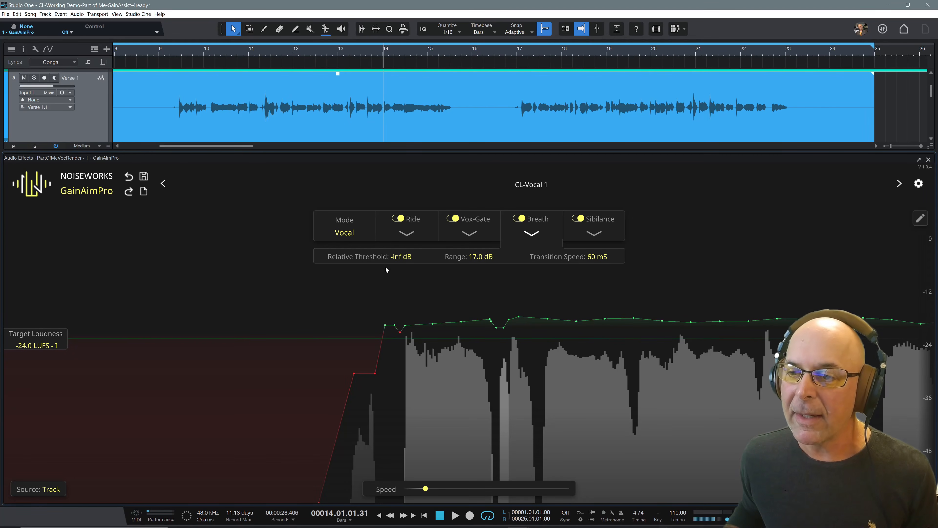
pyautogui.moveTo(398, 259)
pyautogui.mouseDown()
pyautogui.moveTo(398, 190)
pyautogui.moveTo(398, 259)
pyautogui.mouseUp()
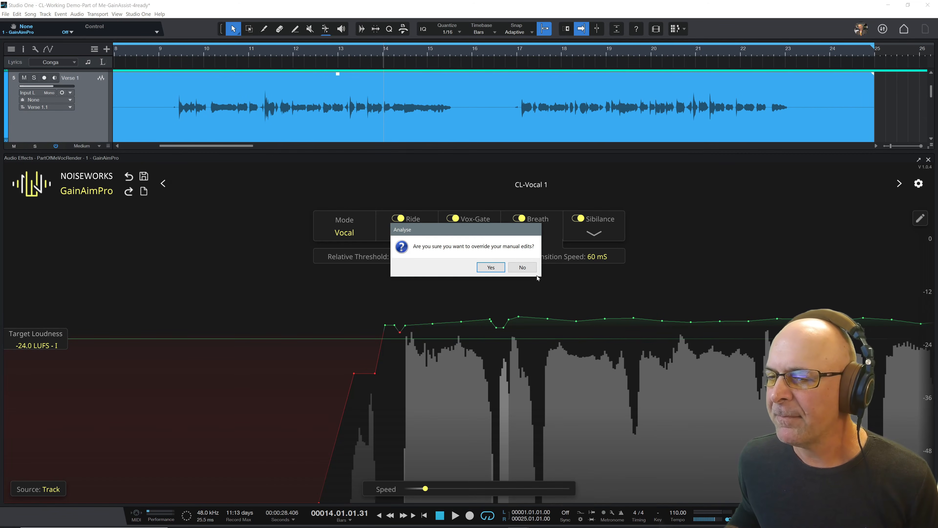
pyautogui.click(480, 267)
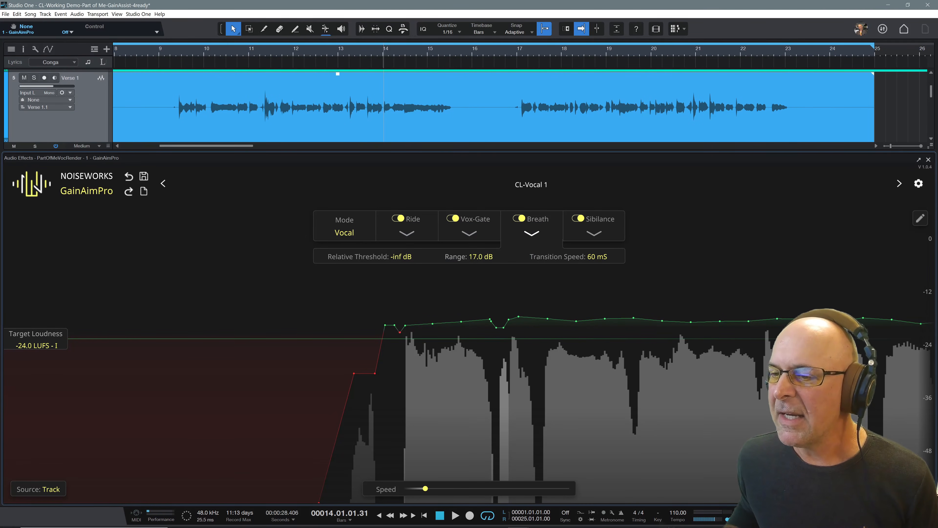
# Set the Breath range to 21.0 dB and its transition speed to 45 mS, overriding the manual edits.
pyautogui.click(474, 254)
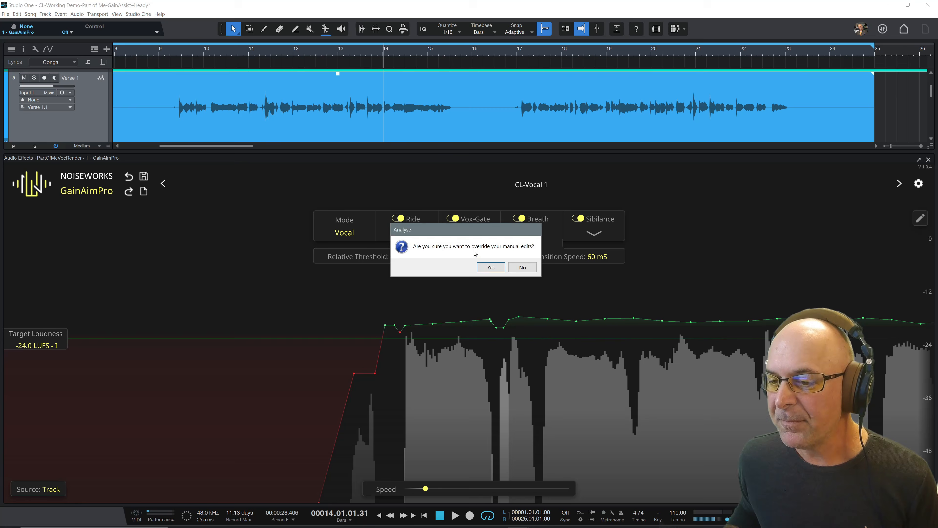
pyautogui.click(490, 267)
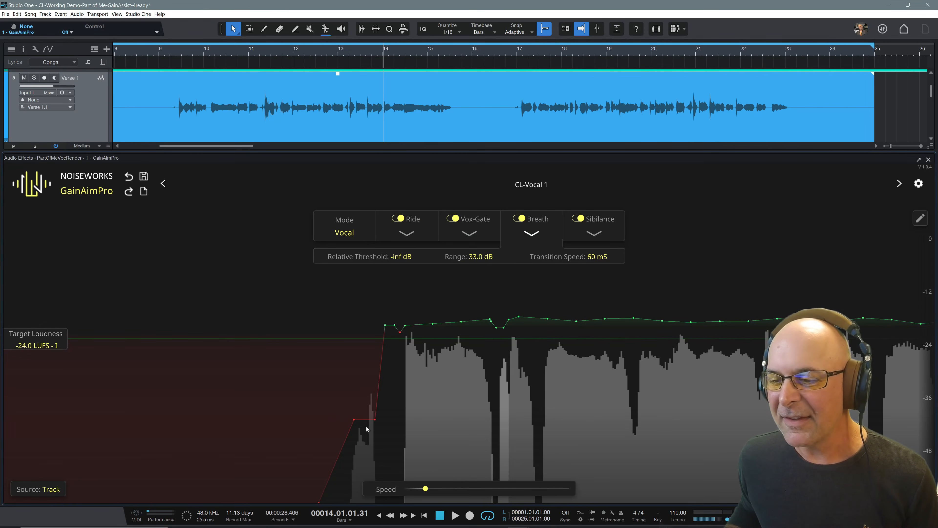
pyautogui.moveTo(480, 257); pyautogui.dragTo(470, 272)
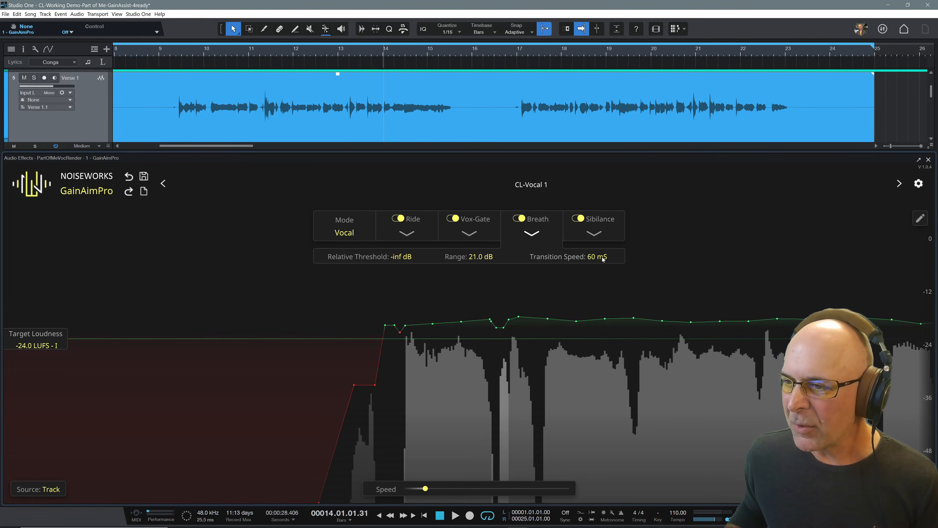
pyautogui.moveTo(598, 256); pyautogui.dragTo(603, 263)
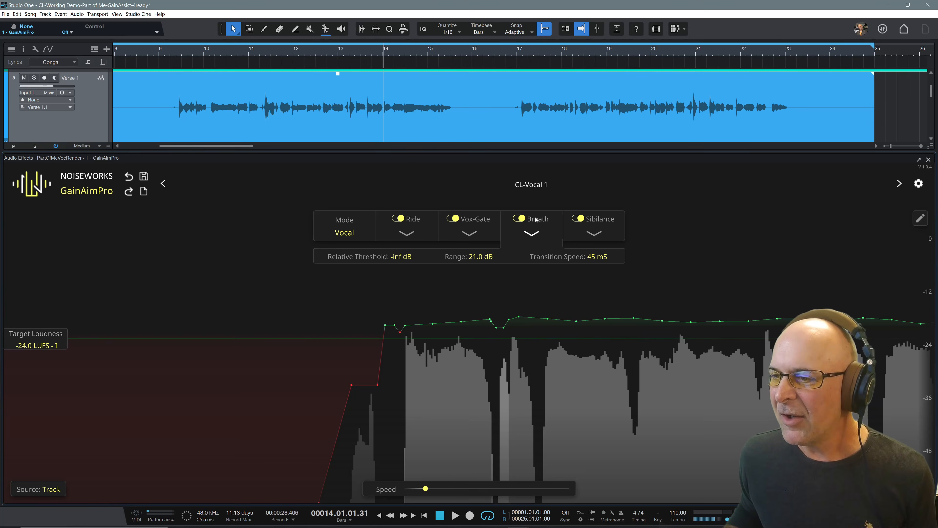
# Set the Breath range to 40.0 dB, playing the breath before the second phrase with both settings to compare.
pyautogui.click(157, 284)
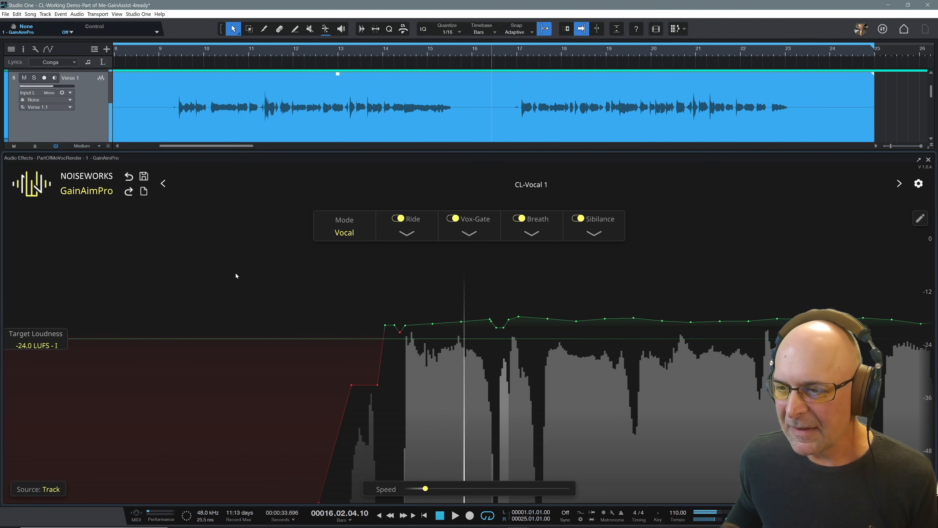
pyautogui.press('space')
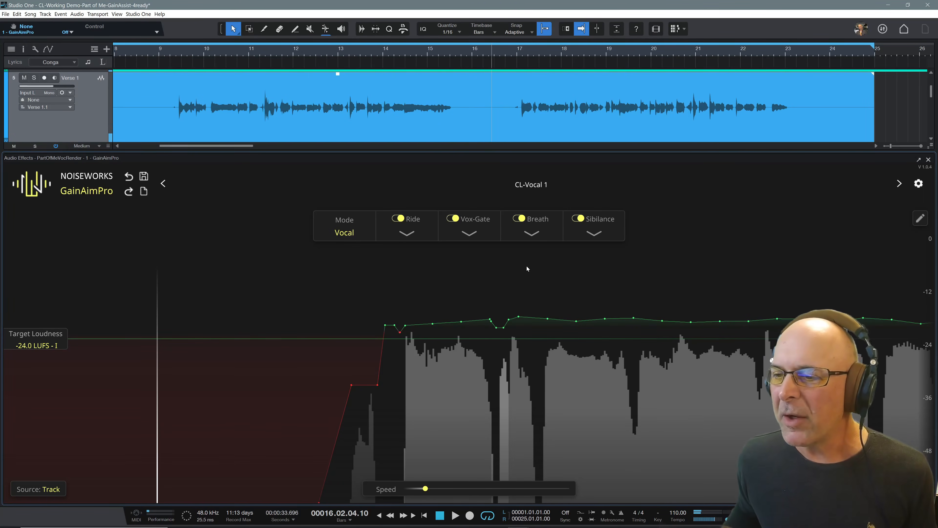
pyautogui.click(531, 233)
pyautogui.moveTo(481, 257); pyautogui.dragTo(487, 237)
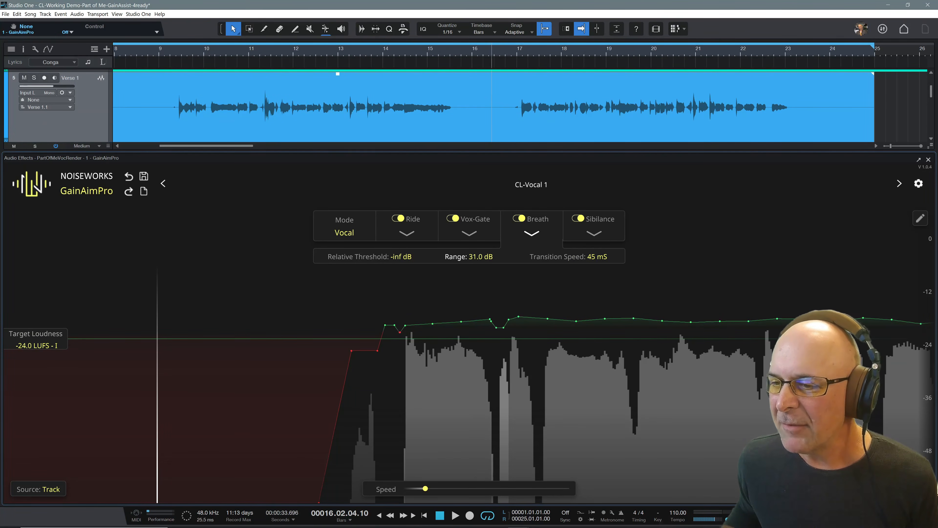
pyautogui.press('space')
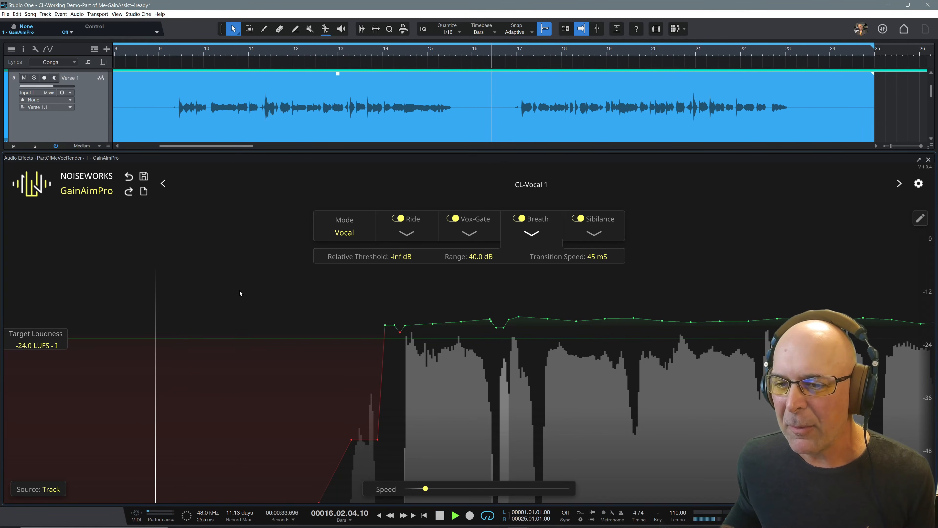
pyautogui.press('space')
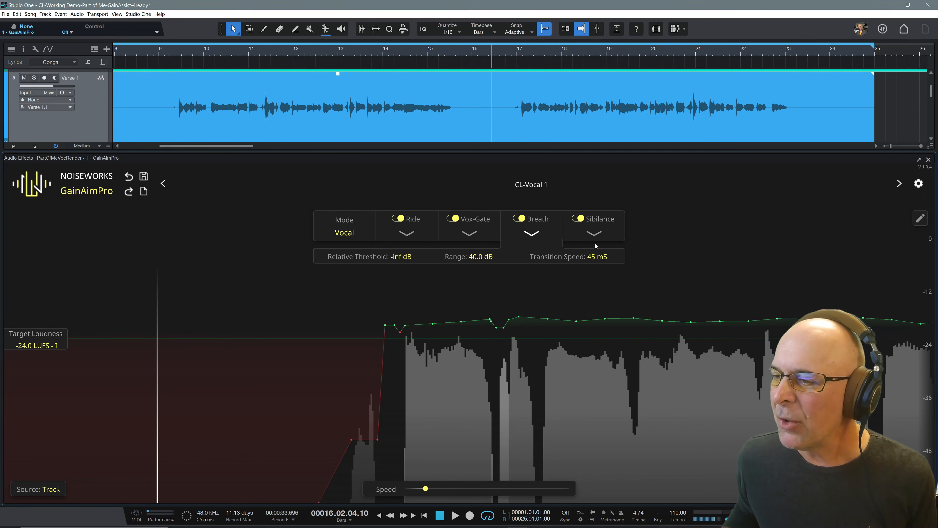
# Review the Sibilance options and play the second phrase from about bar 18 to hear the sibilance reduction.
pyautogui.click(595, 233)
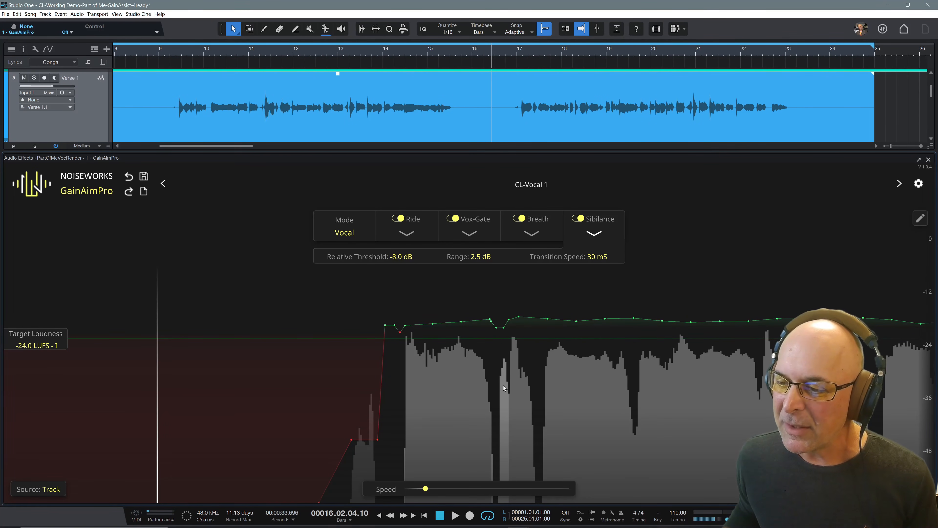
pyautogui.scroll(-3, 408, 362)
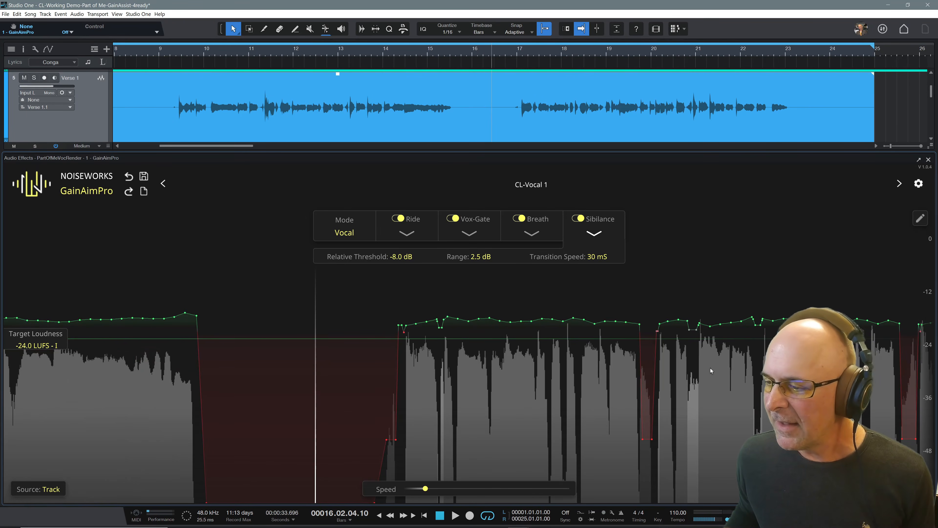
pyautogui.click(645, 295)
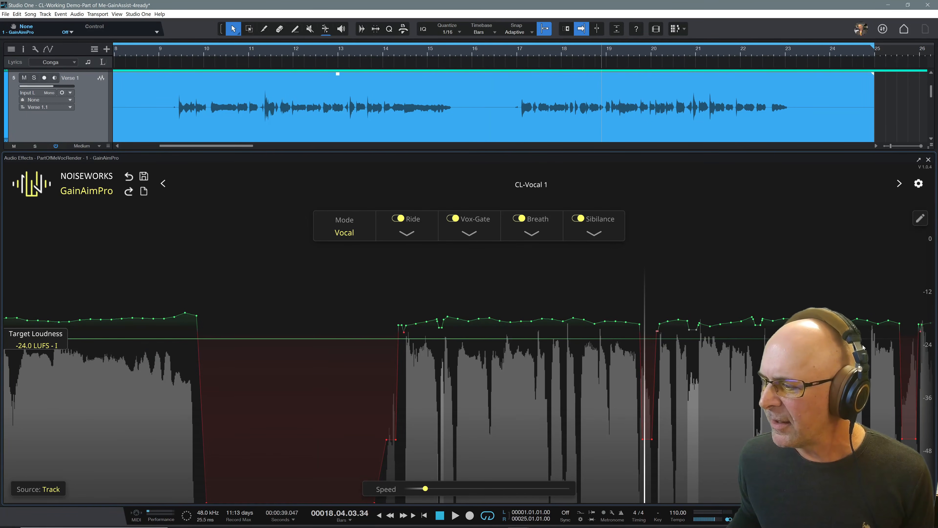
pyautogui.scroll(3, 846, 355)
pyautogui.press('space')
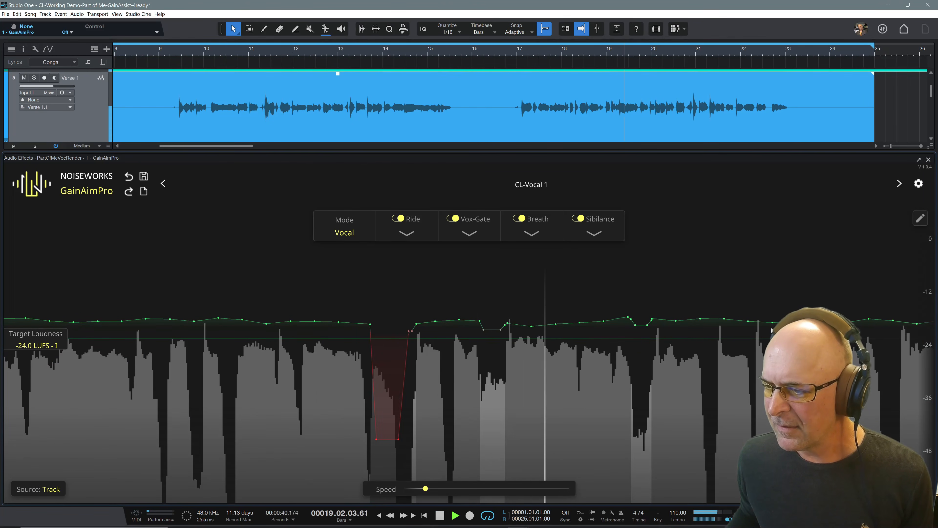
# Replay the passage from about bar 18.4 to hear the current sibilance reduction on its own.
pyautogui.press('space')
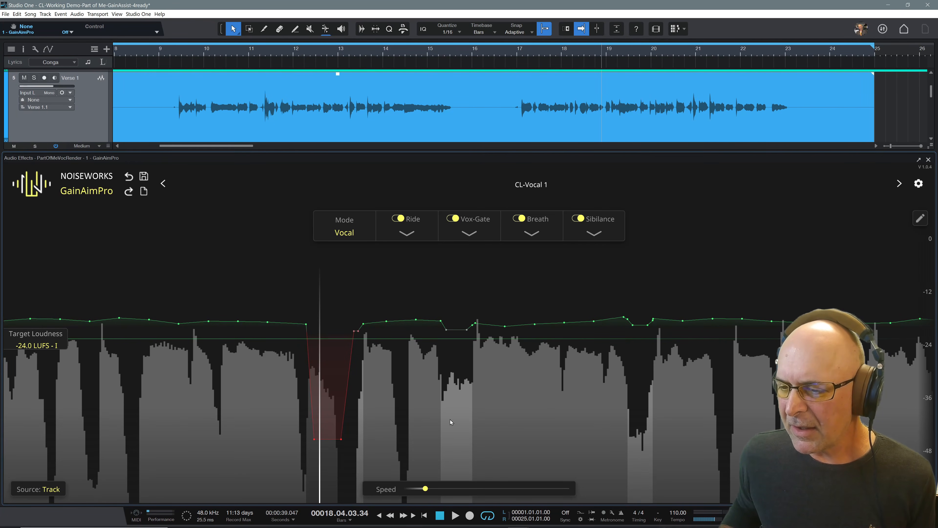
pyautogui.press('space')
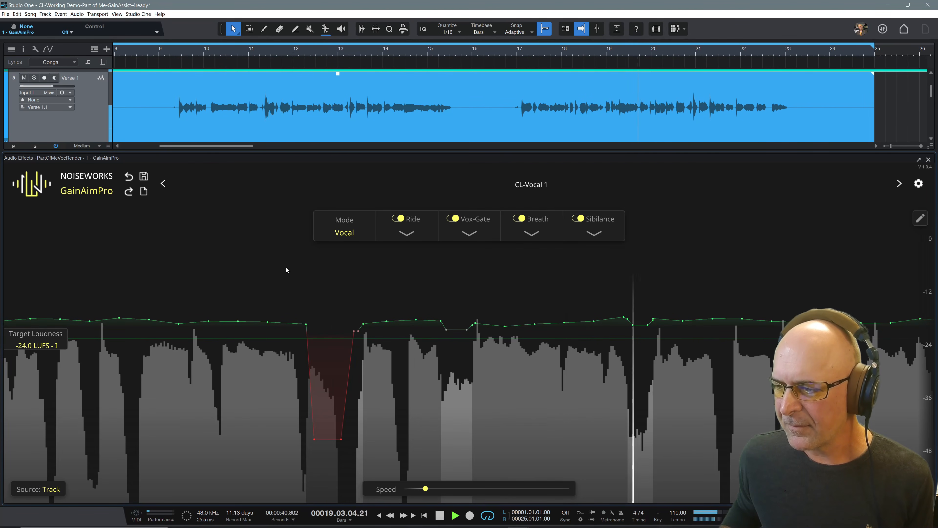
pyautogui.press('space')
# Set the Sibilance relative threshold to -11.5 dB, range to 5.0 dB and transition speed to 20 mS, and play the passage from bar 18.4.
pyautogui.click(594, 234)
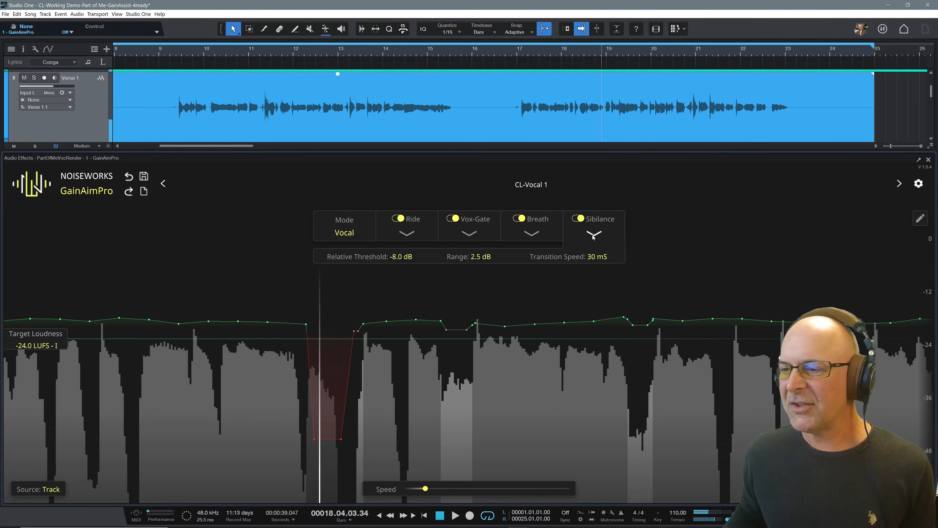
pyautogui.moveTo(406, 259)
pyautogui.mouseDown()
pyautogui.moveTo(406, 227)
pyautogui.moveTo(405, 276)
pyautogui.moveTo(407, 264)
pyautogui.mouseUp()
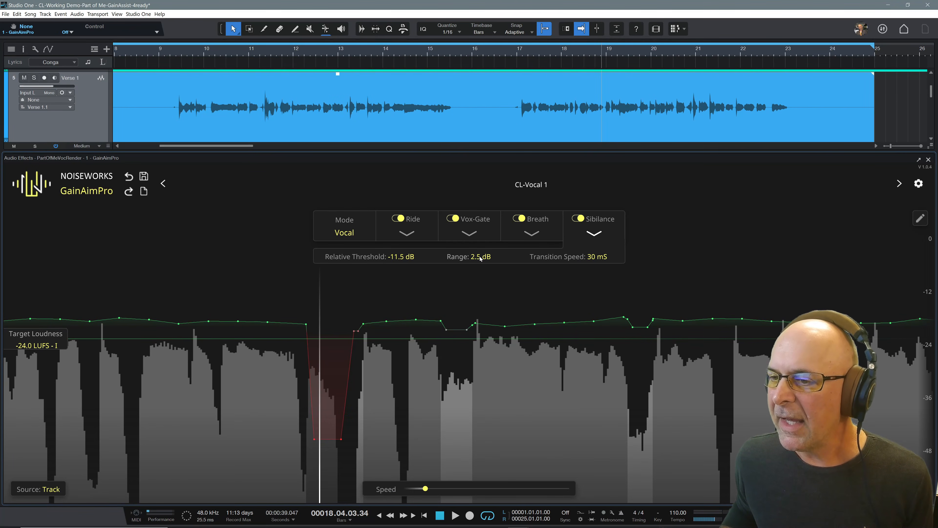
pyautogui.moveTo(480, 256); pyautogui.dragTo(480, 254)
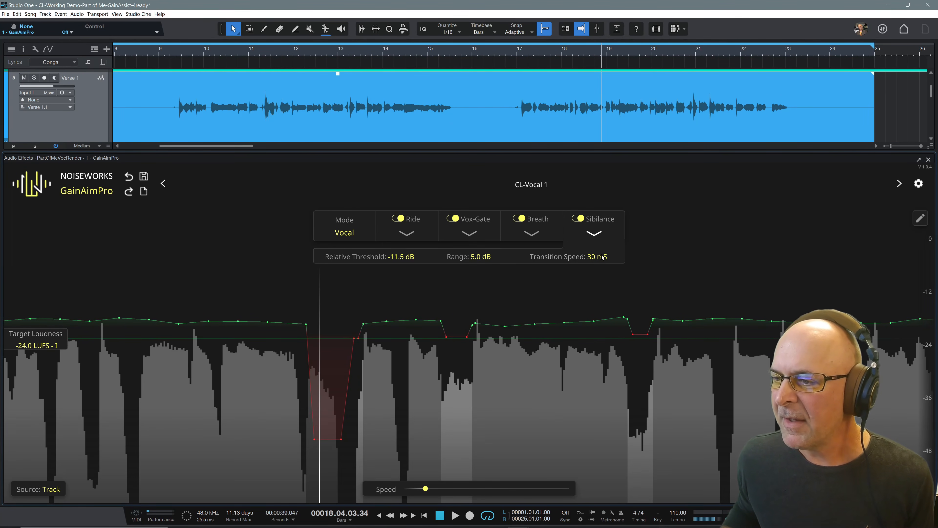
pyautogui.moveTo(599, 260); pyautogui.dragTo(599, 261)
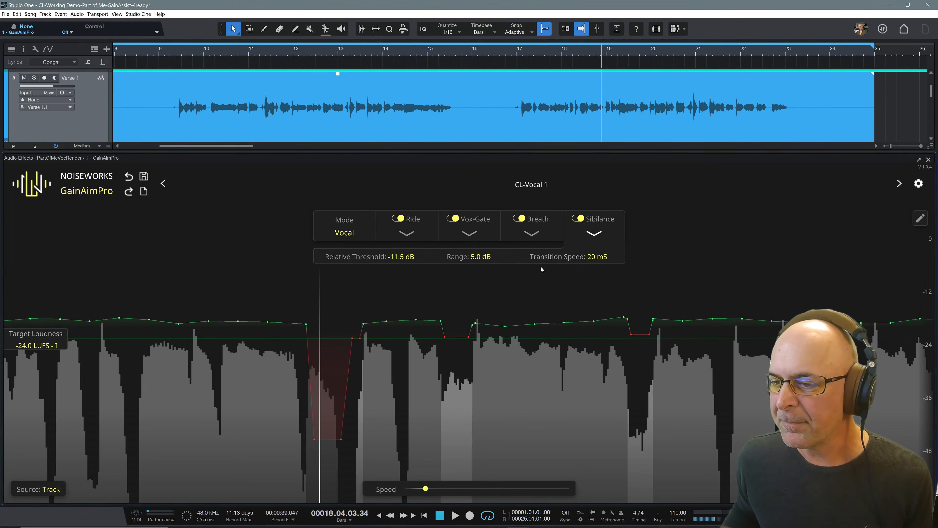
pyautogui.press('space')
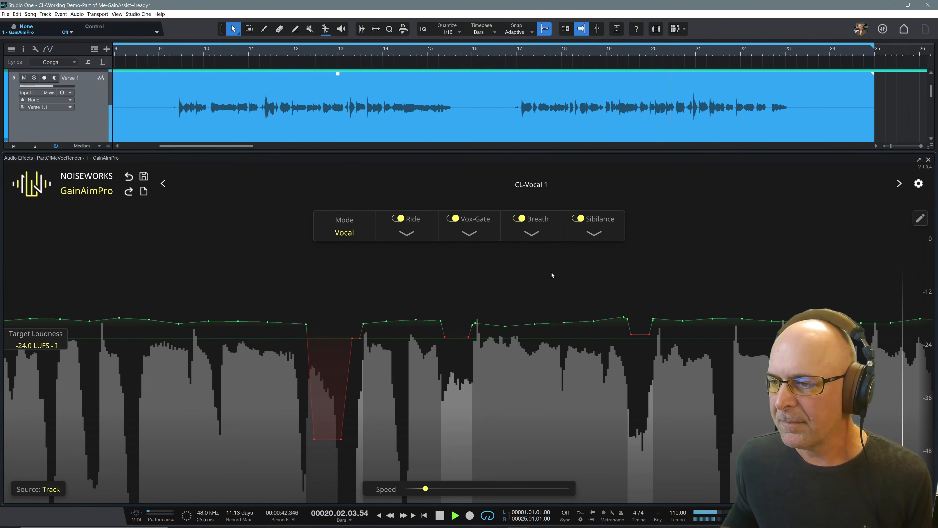
pyautogui.press('space')
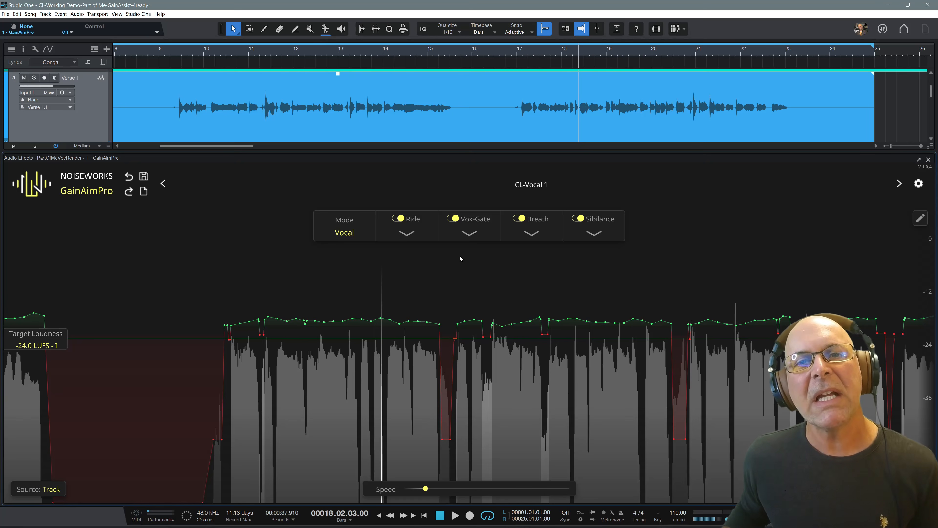
# Try a much slower rider speed across both phrases, and bring it back to 346 mS.
pyautogui.scroll(-5, 258, 295)
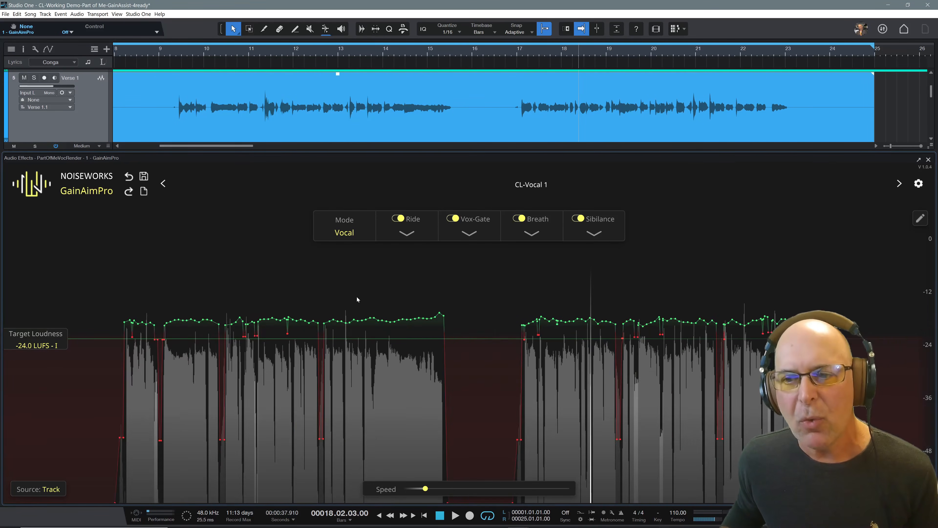
pyautogui.scroll(4, 576, 307)
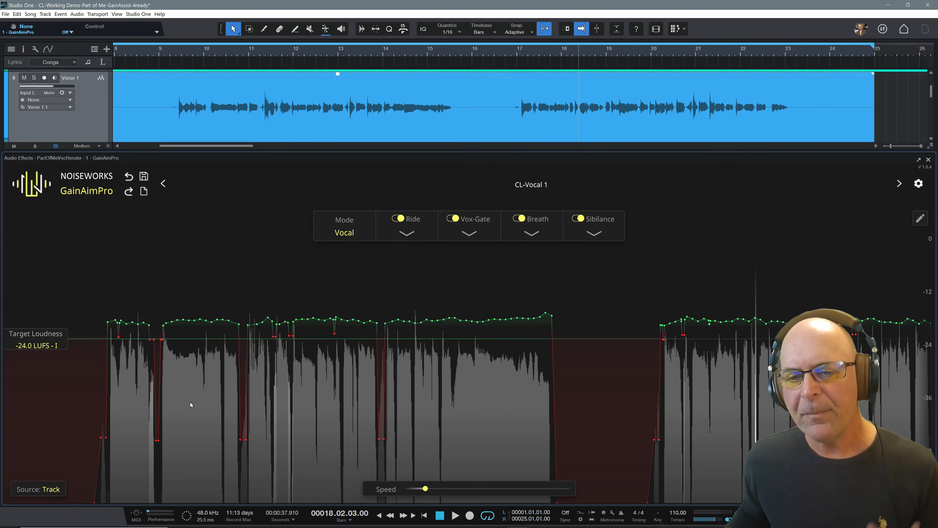
pyautogui.moveTo(429, 494)
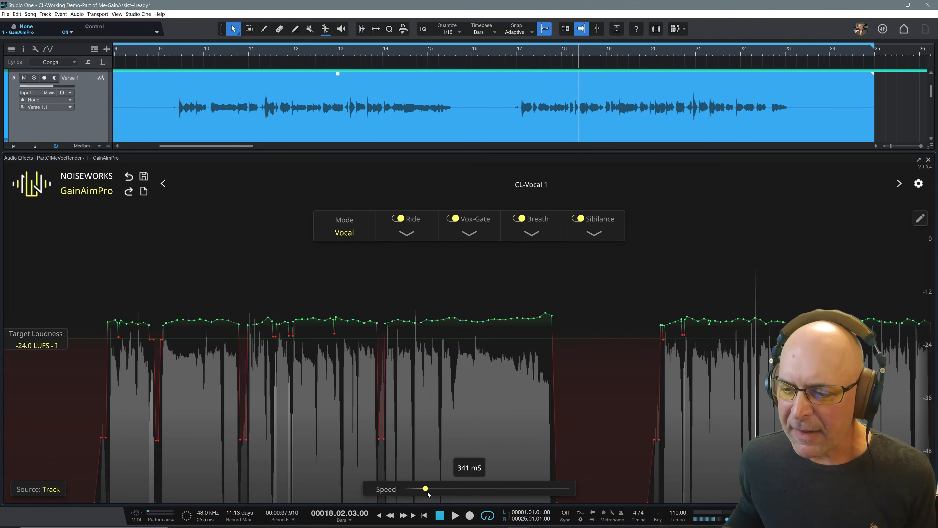
pyautogui.moveTo(433, 490); pyautogui.dragTo(496, 491)
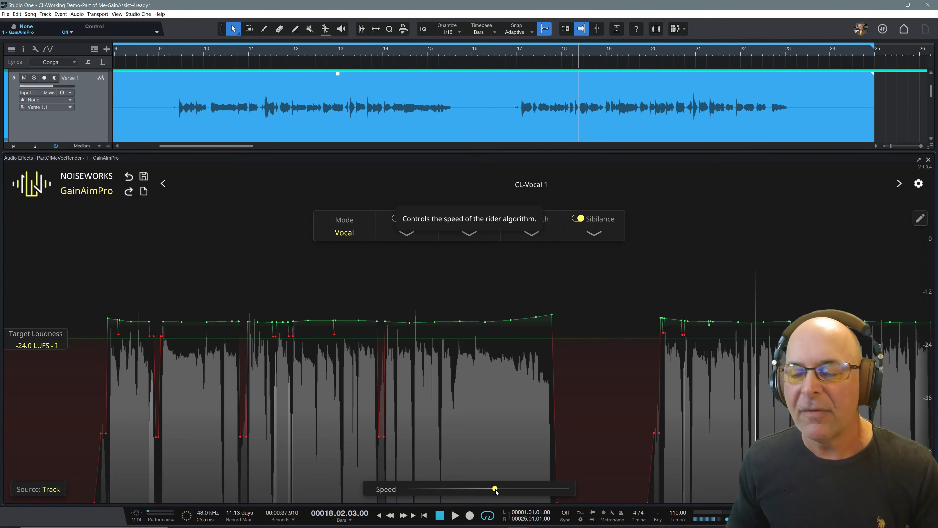
pyautogui.moveTo(496, 490); pyautogui.dragTo(467, 496)
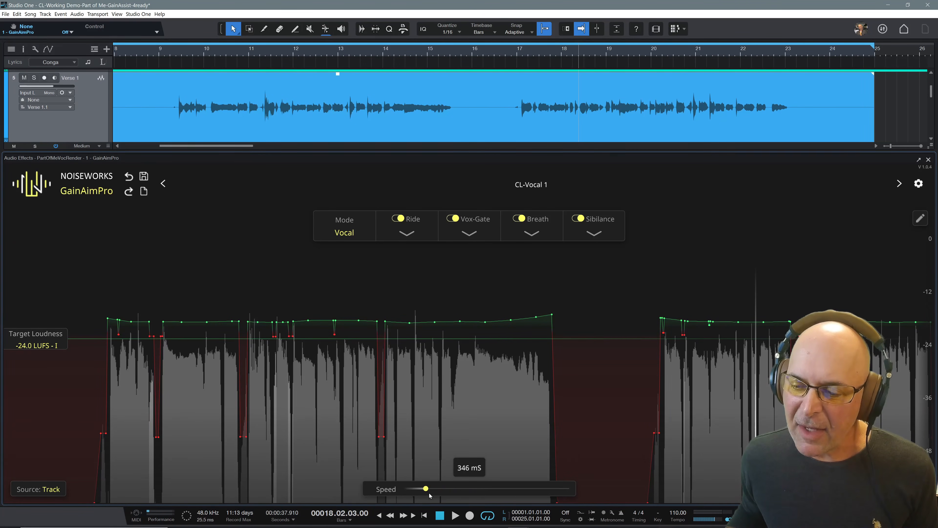
# Compare a slower rider speed on the first phrase's gain curve, and settle the speed at about 380 mS.
pyautogui.scroll(4, 196, 306)
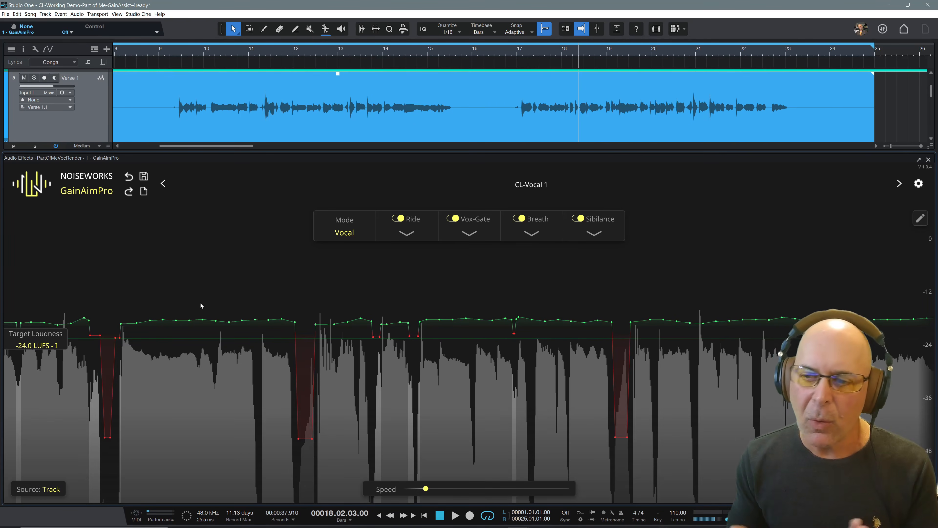
pyautogui.scroll(-3, 231, 318)
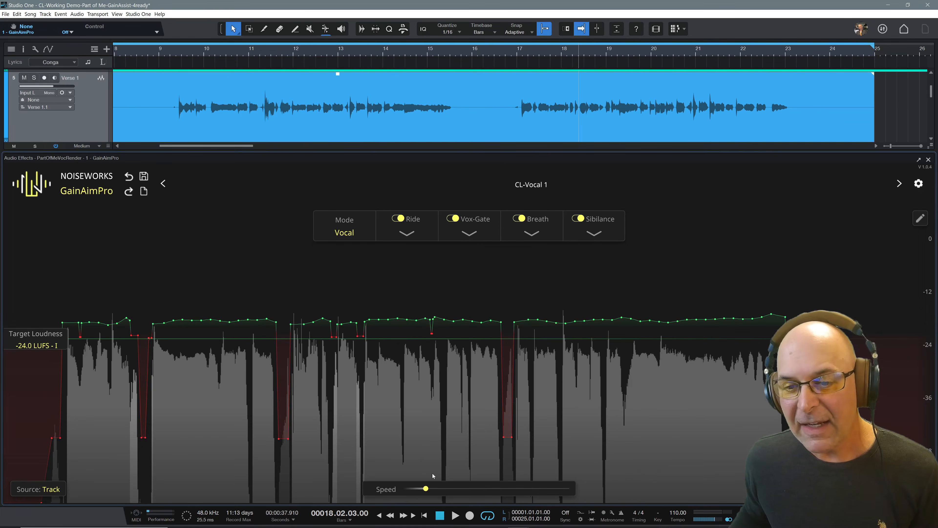
pyautogui.moveTo(427, 496)
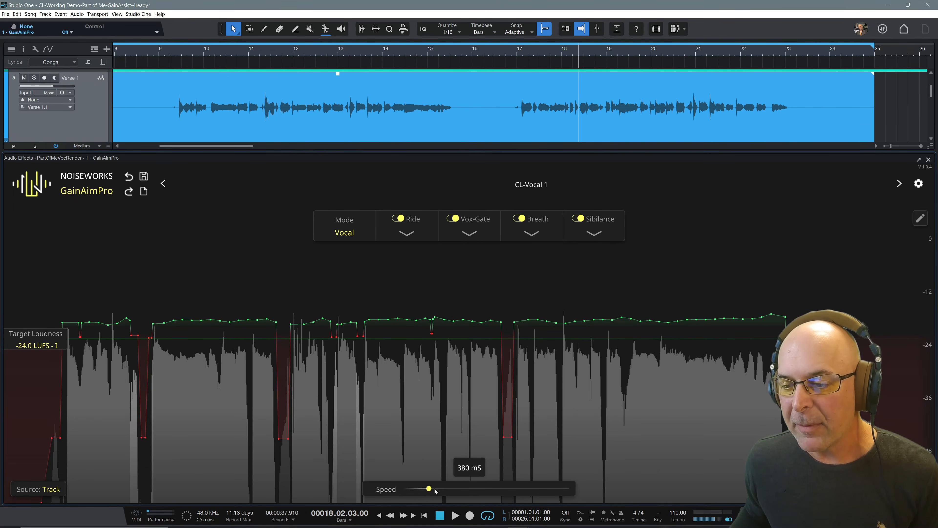
pyautogui.click(477, 489)
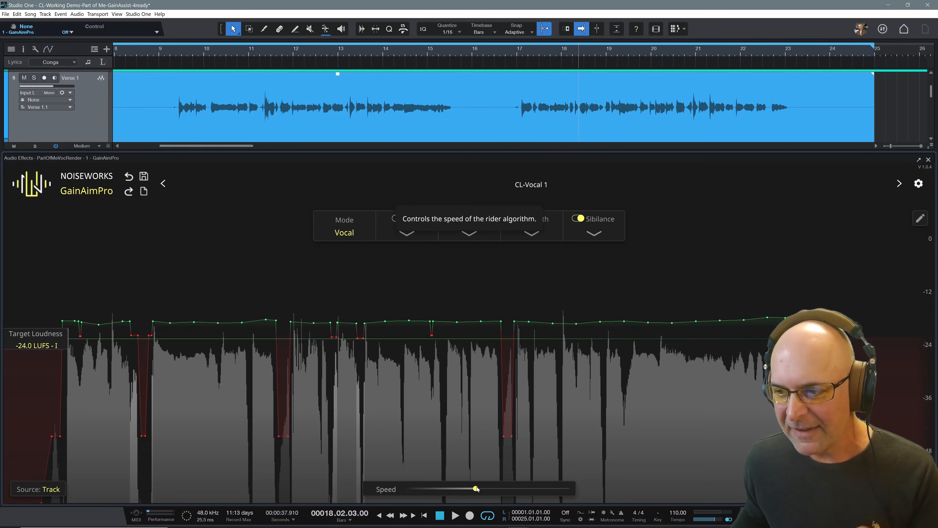
pyautogui.moveTo(476, 488); pyautogui.dragTo(470, 489)
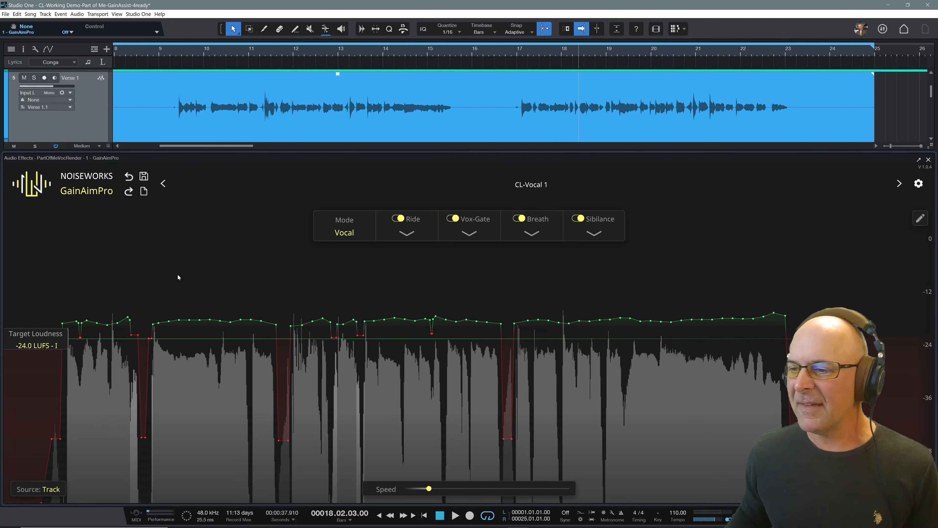
# Play the processed verse from just before the first phrase at about bar 9 to the end of the second phrase near bar 23.
pyautogui.click(56, 281)
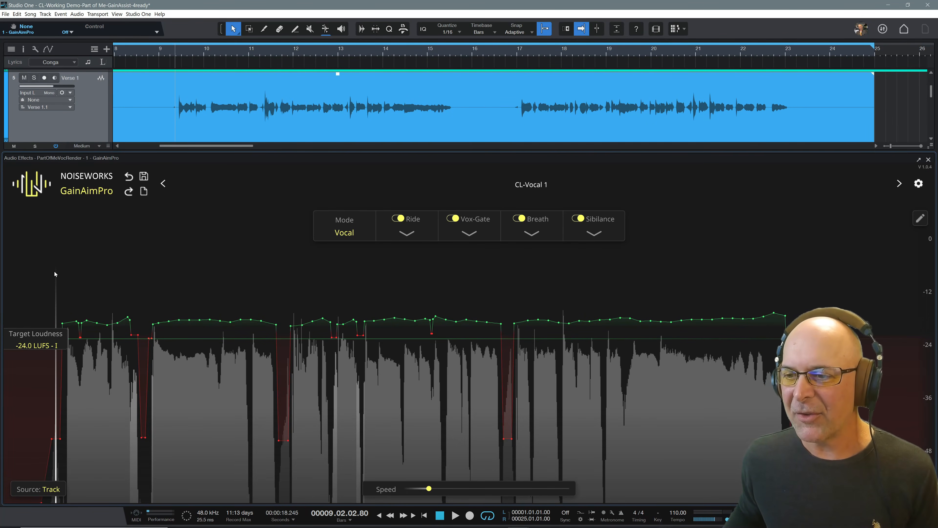
pyautogui.press('space')
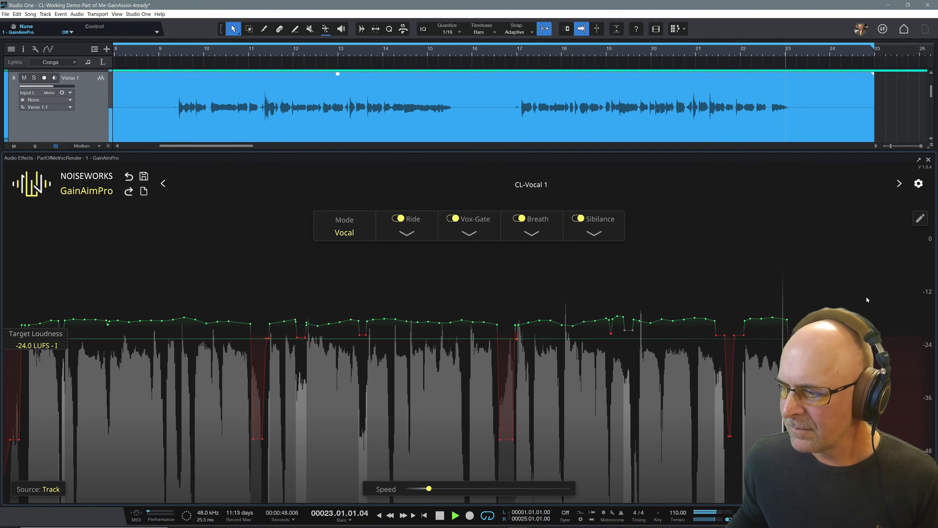
pyautogui.press('space')
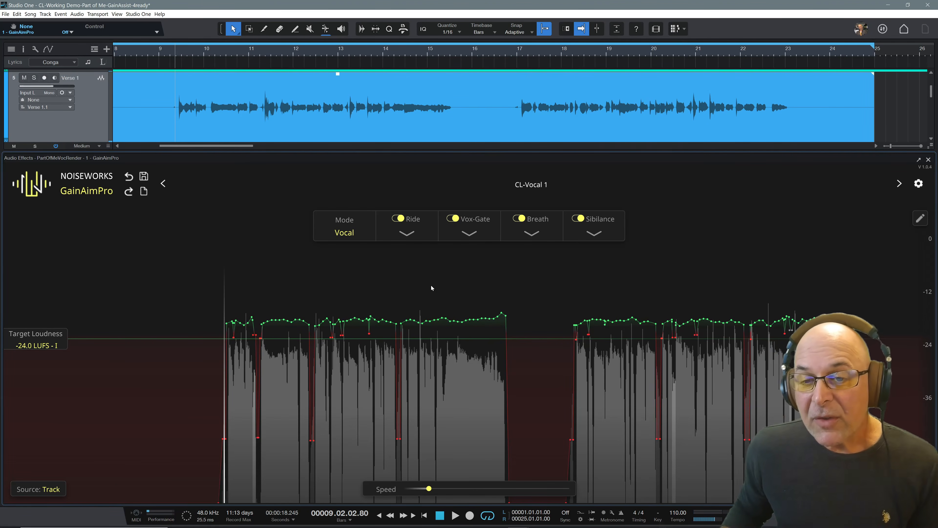
# Start playback of the processed vocal once more from the beginning of the first phrase.
pyautogui.scroll(2, 685, 304)
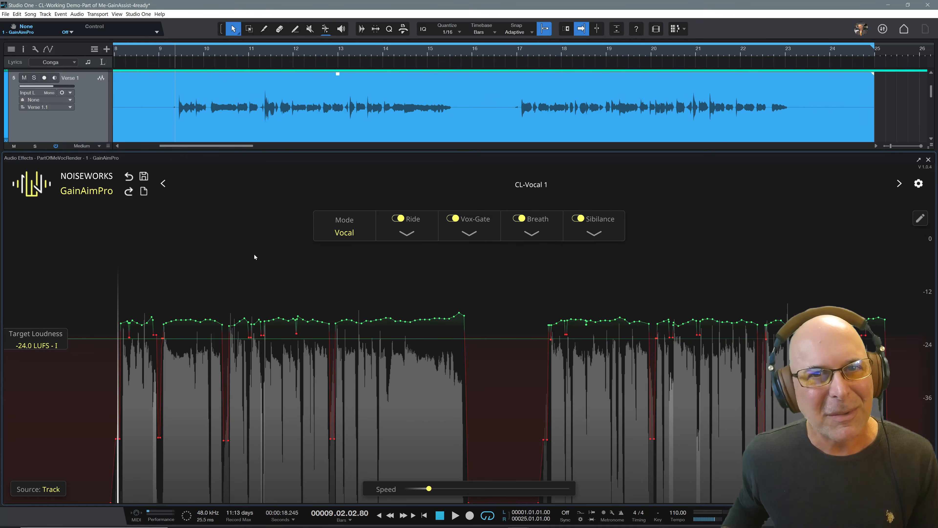
pyautogui.click(112, 306)
pyautogui.press('space')
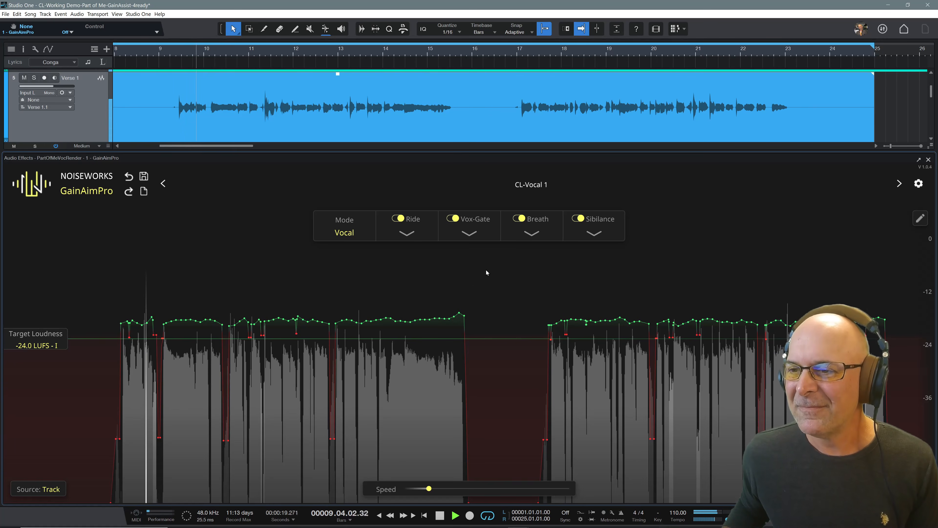